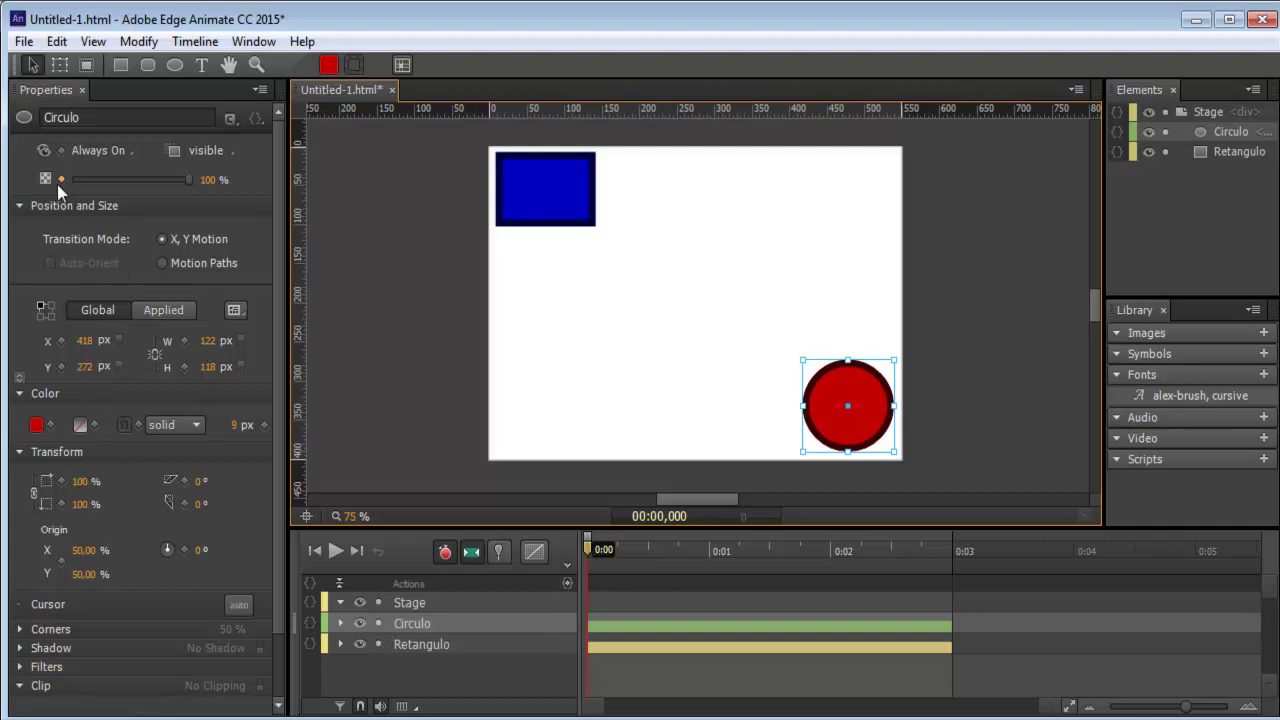
Step: Animate the circle's opacity with keyframes from 0% at 0:00 to 100% at 0:03
click(61, 185)
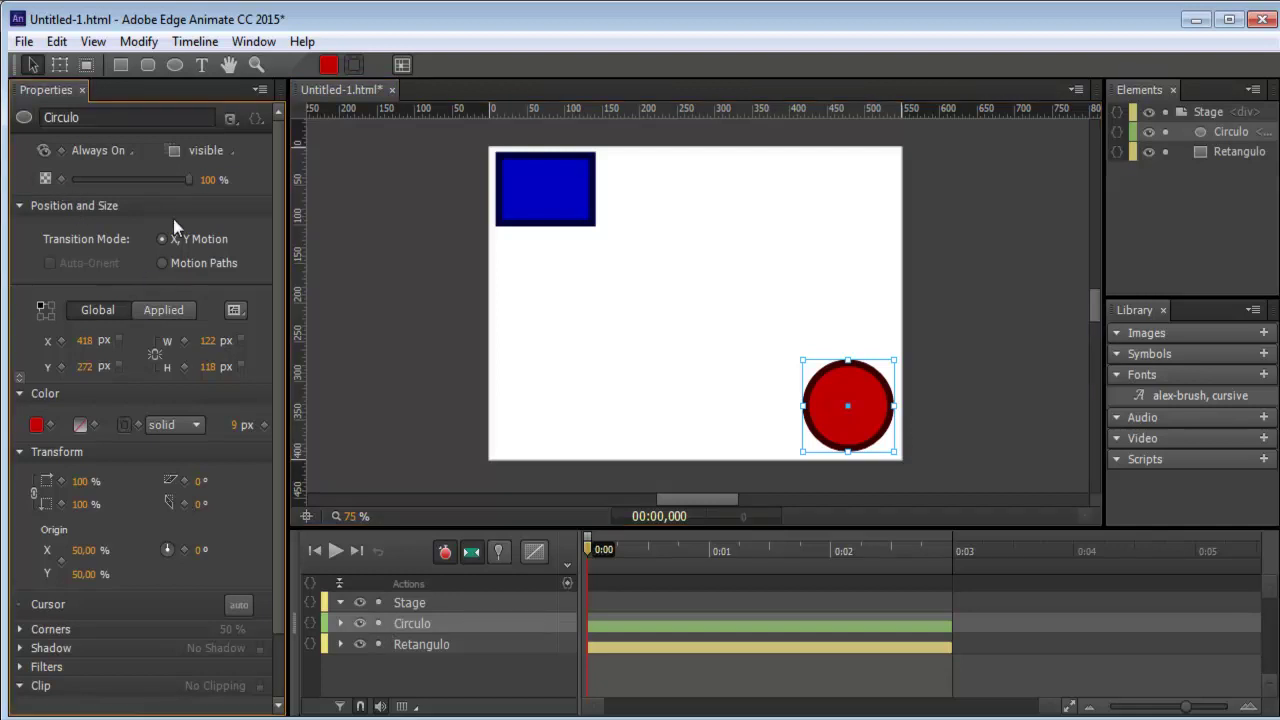
drag(166, 187, 67, 188)
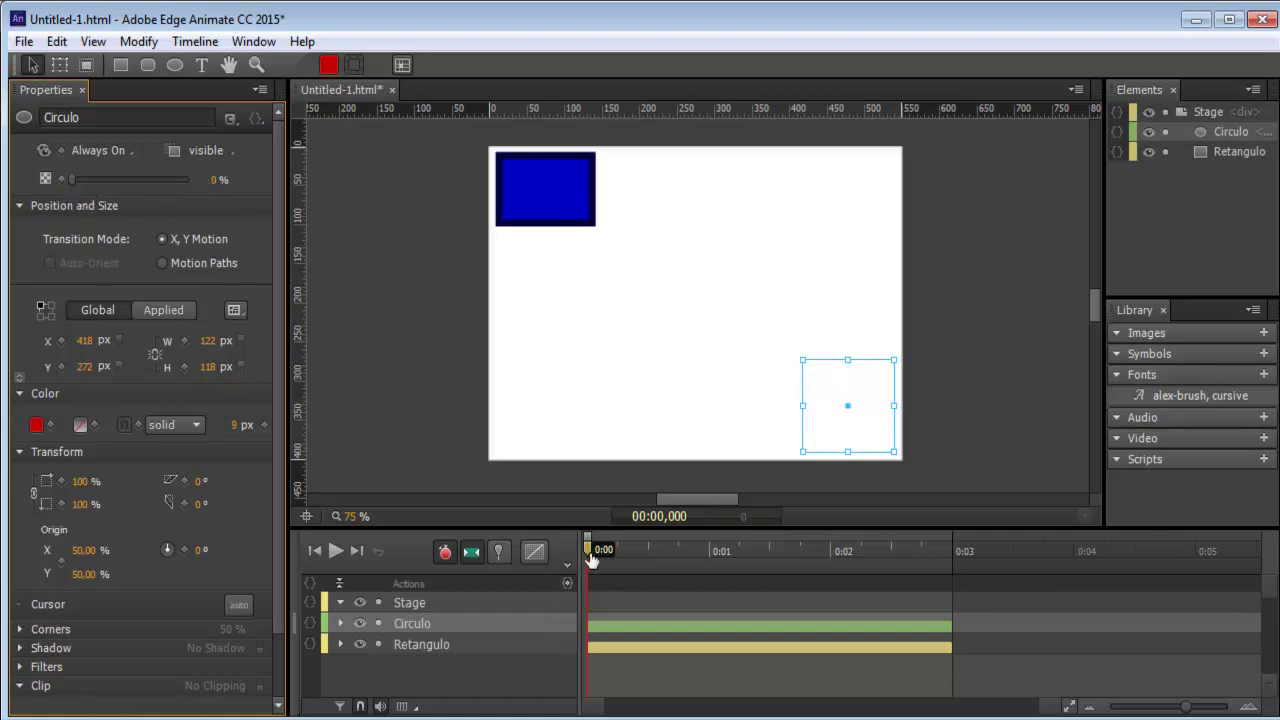
drag(588, 556, 943, 563)
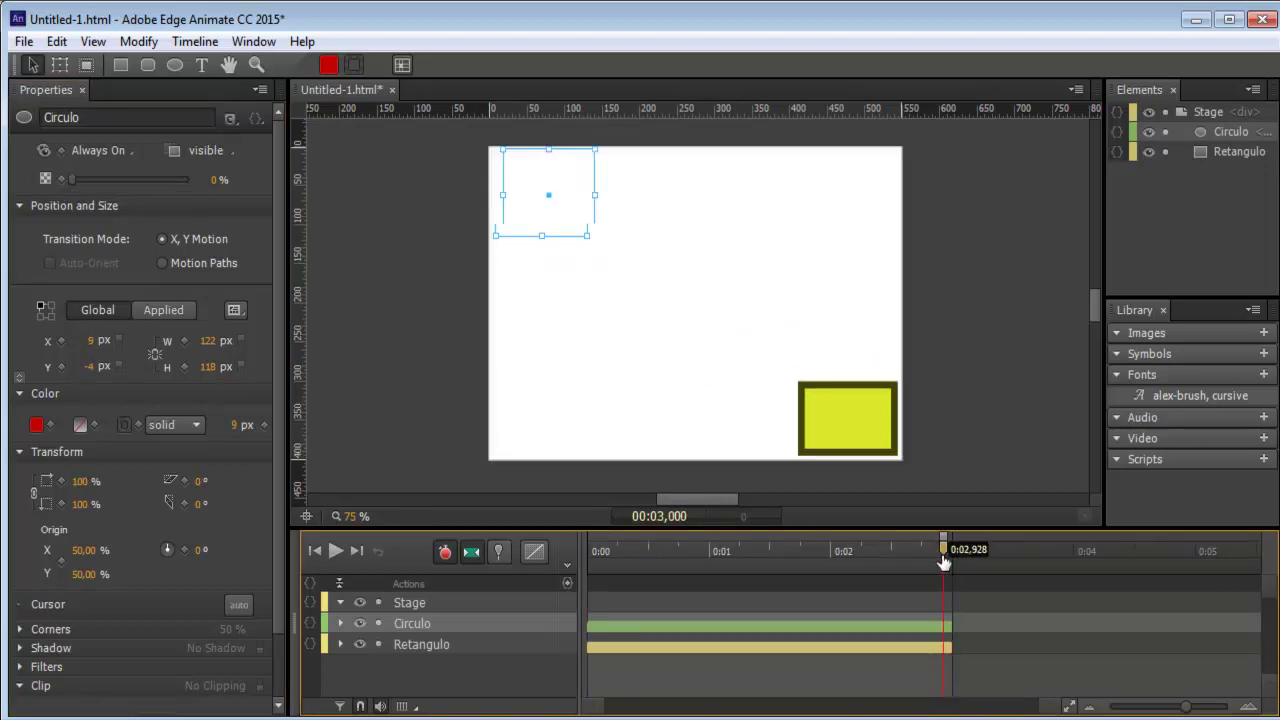
drag(80, 188, 218, 185)
mouse_move(952, 549)
mouse_down()
mouse_move(592, 549)
mouse_move(945, 553)
mouse_move(600, 555)
mouse_move(696, 582)
mouse_move(882, 565)
mouse_move(957, 574)
mouse_up()
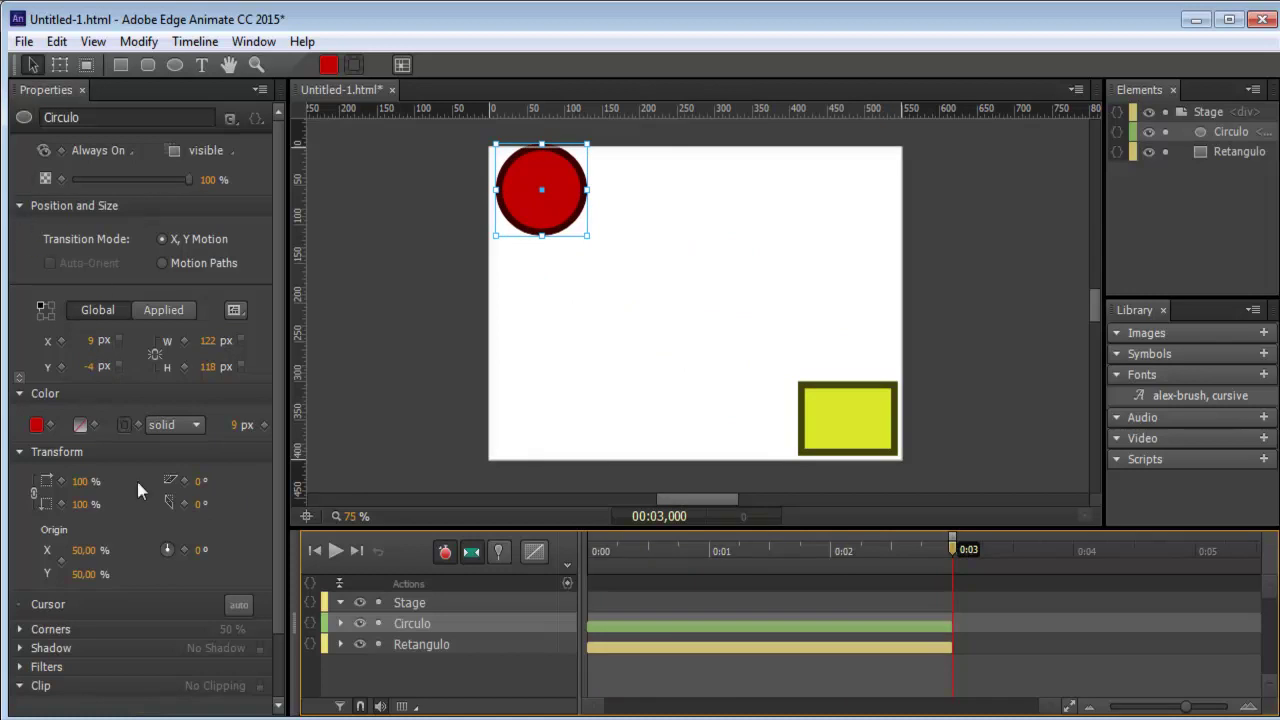
scroll(279, 543, down, 2)
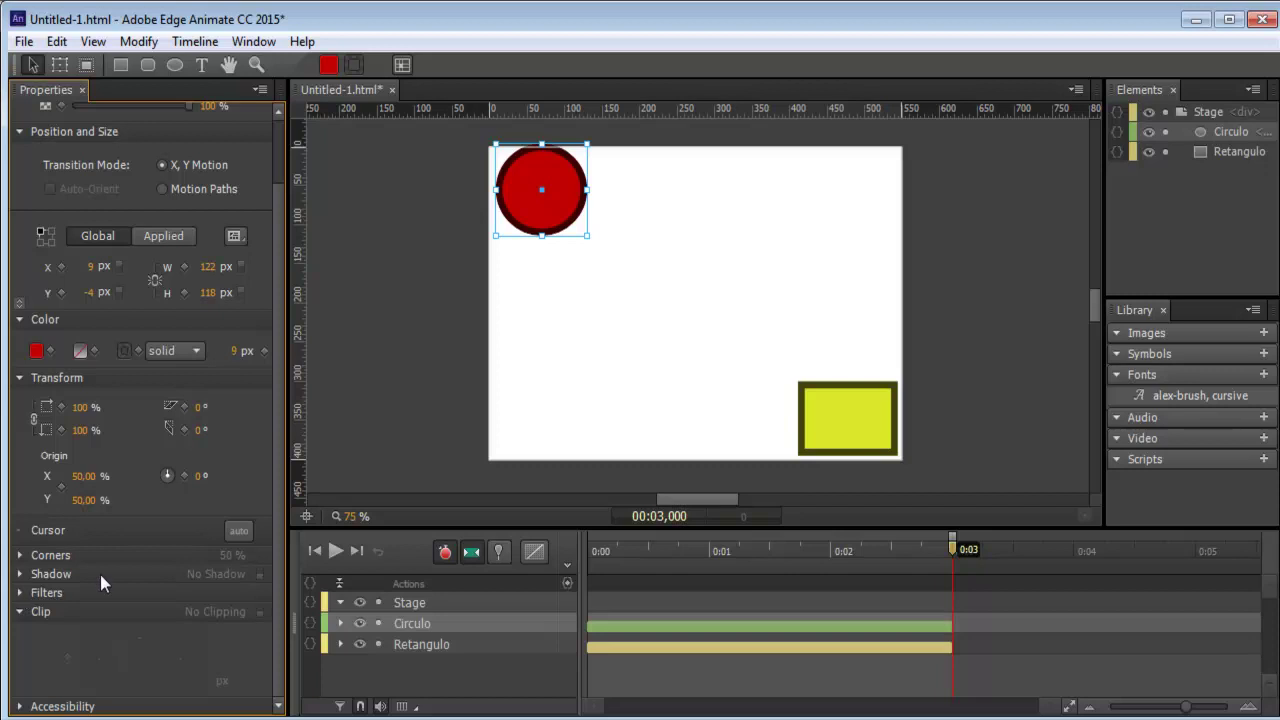
scroll(276, 573, up, 2)
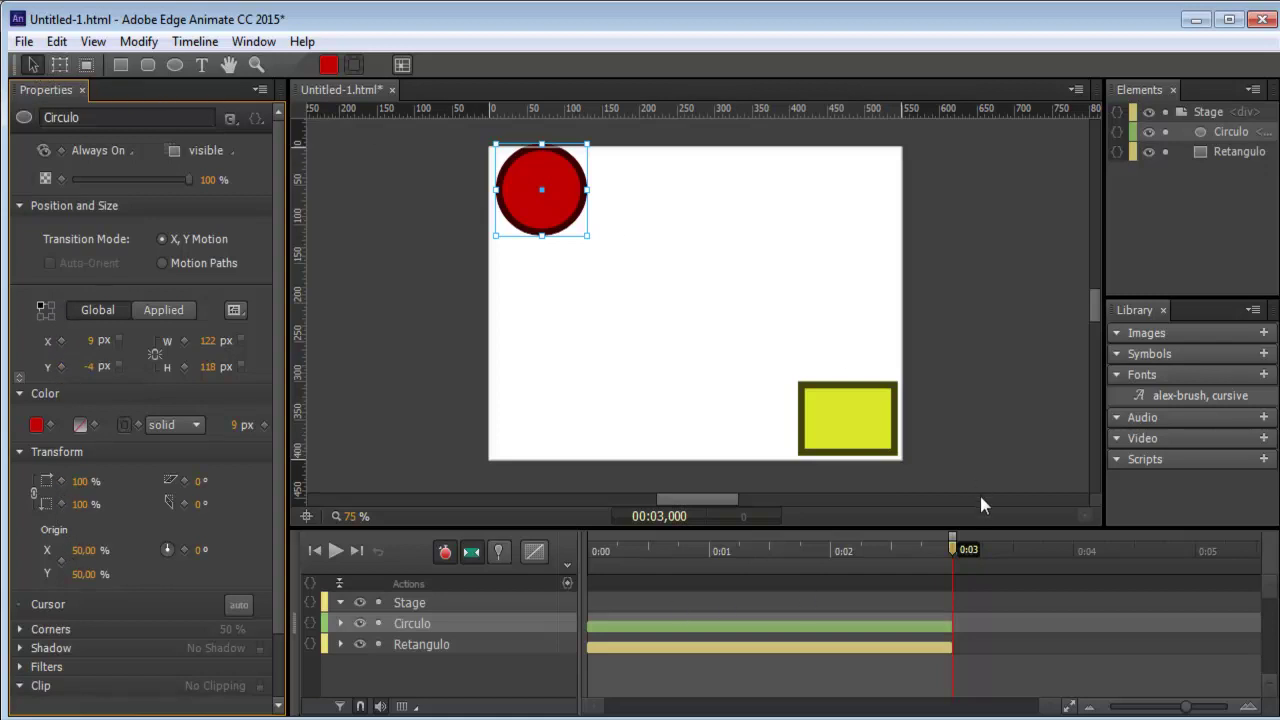
mouse_move(952, 549)
mouse_down()
mouse_move(594, 549)
mouse_move(952, 547)
mouse_up()
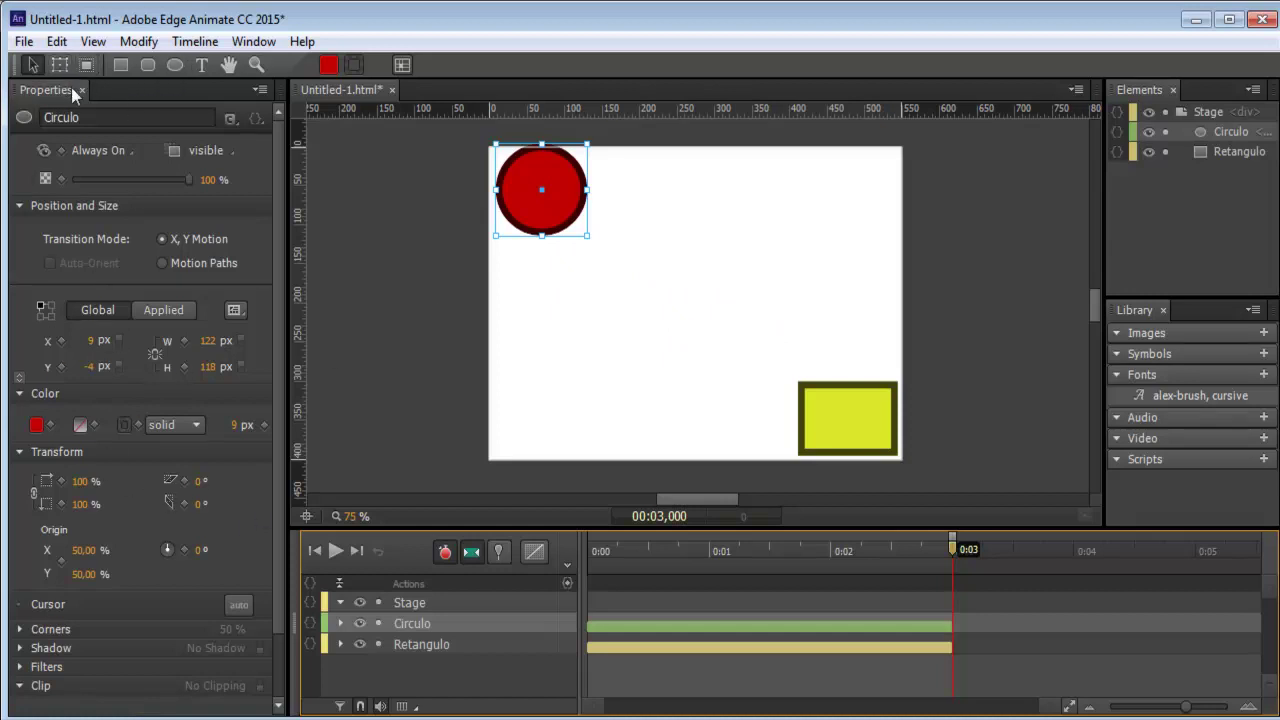
Step: With the Transform tool, move the circle to the stage's lower-left corner at 0:05, about X 18 px, Y 277 px
click(54, 66)
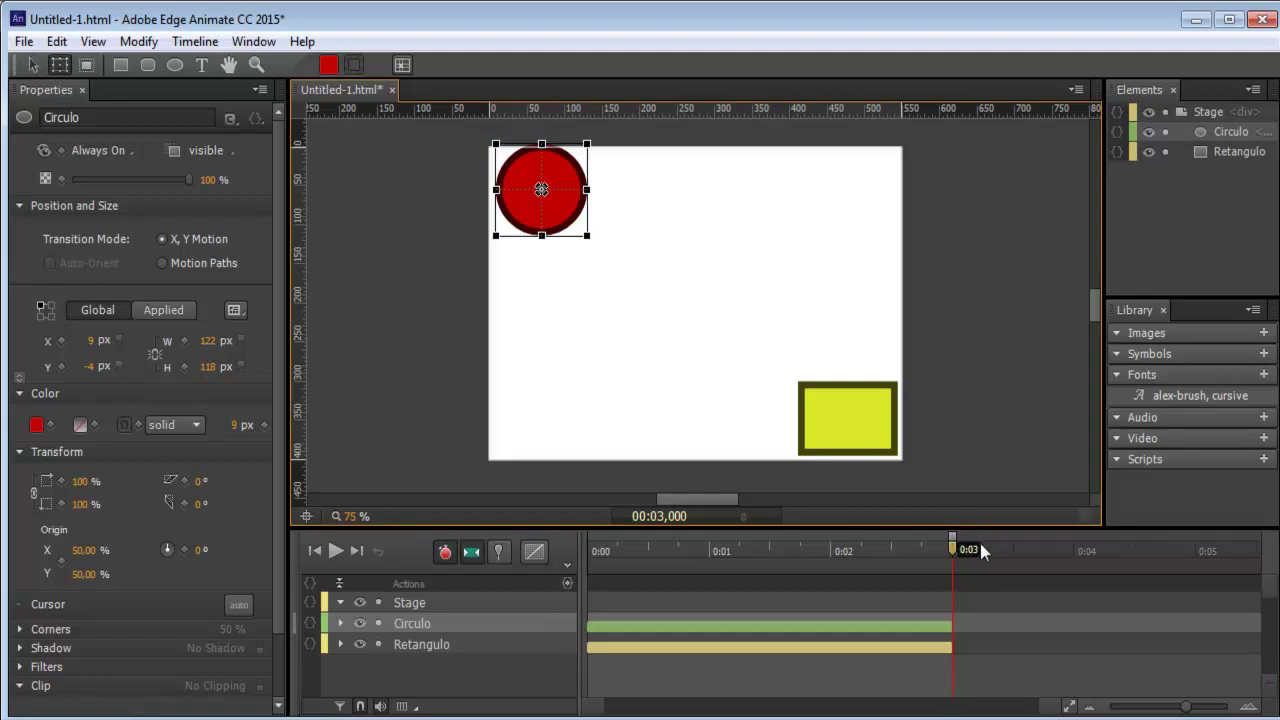
drag(958, 552, 1202, 568)
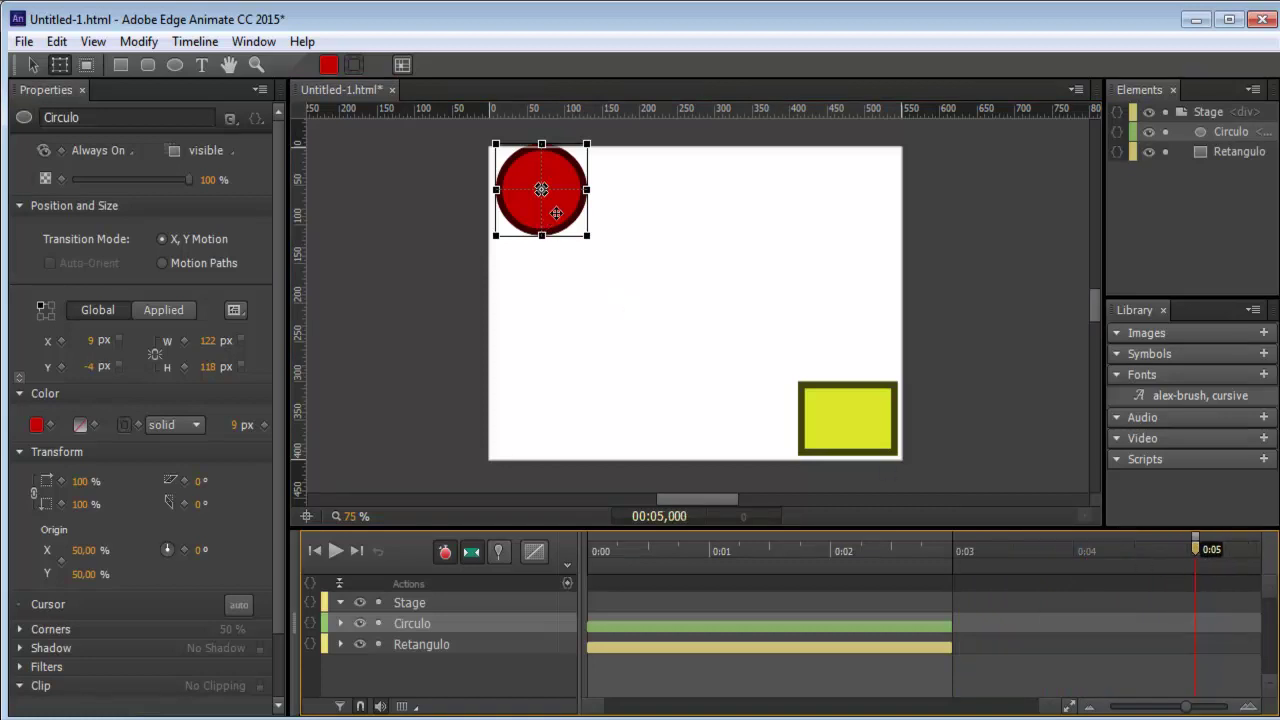
drag(556, 213, 566, 430)
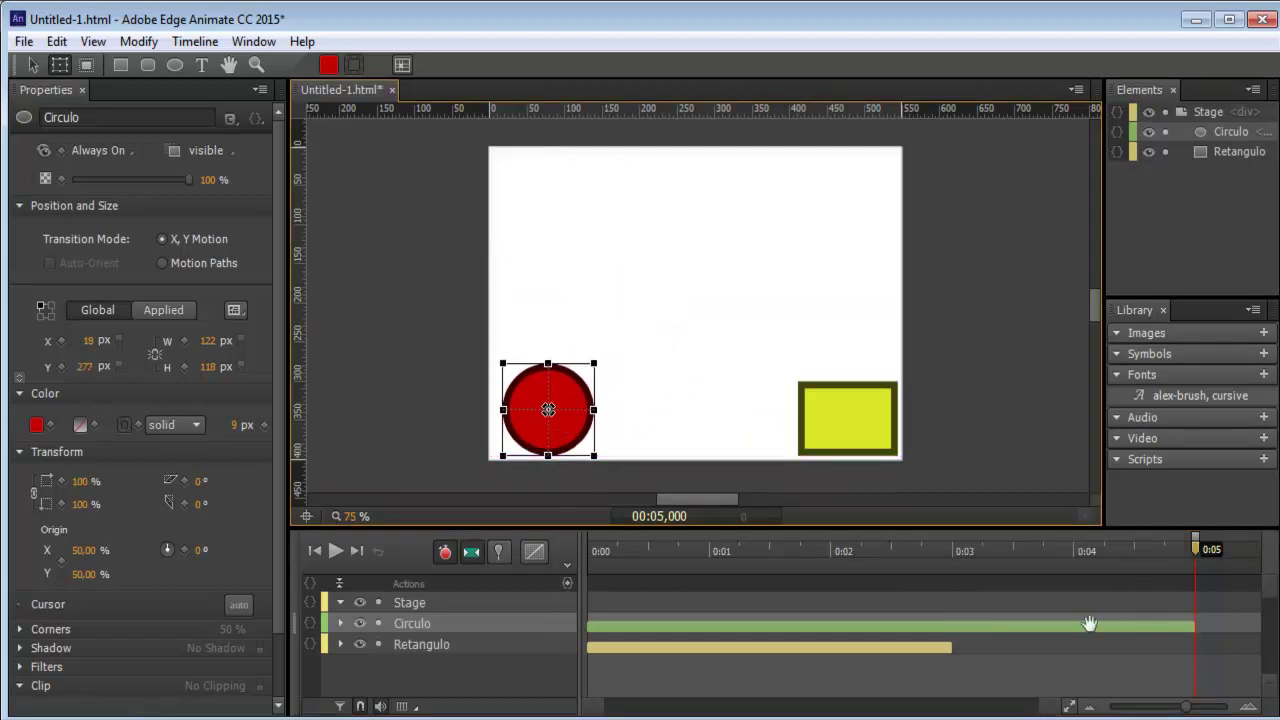
drag(1194, 557, 1197, 594)
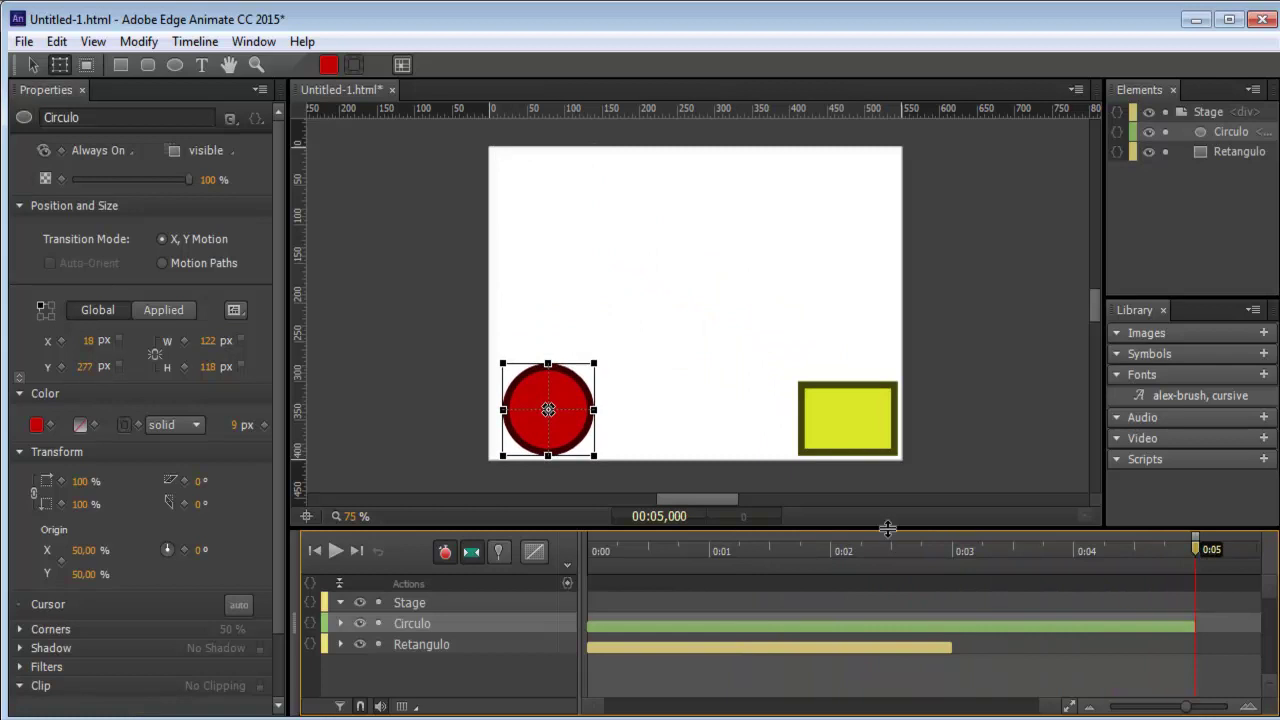
Step: Try to shrink the circle freehand to about 47 by 54 px at 0:05 and preview the animation
drag(595, 456, 568, 430)
drag(1198, 551, 1186, 583)
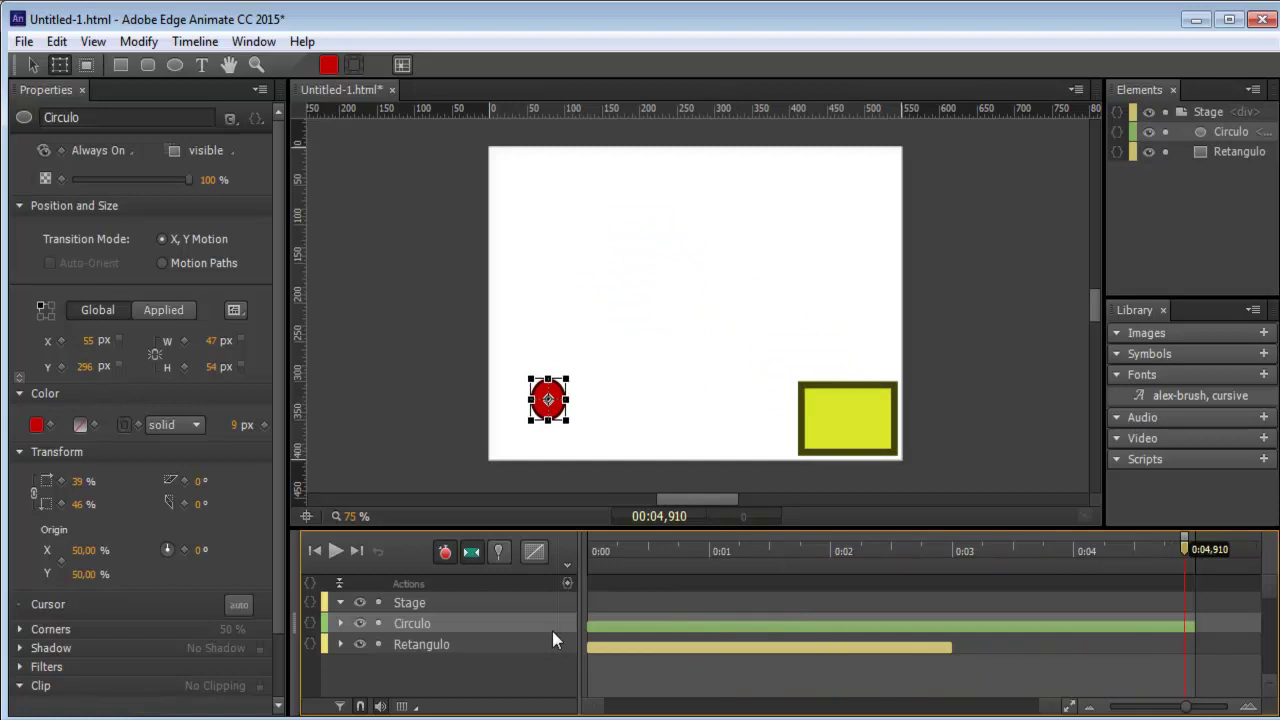
key(End)
drag(1203, 546, 877, 578)
key(space)
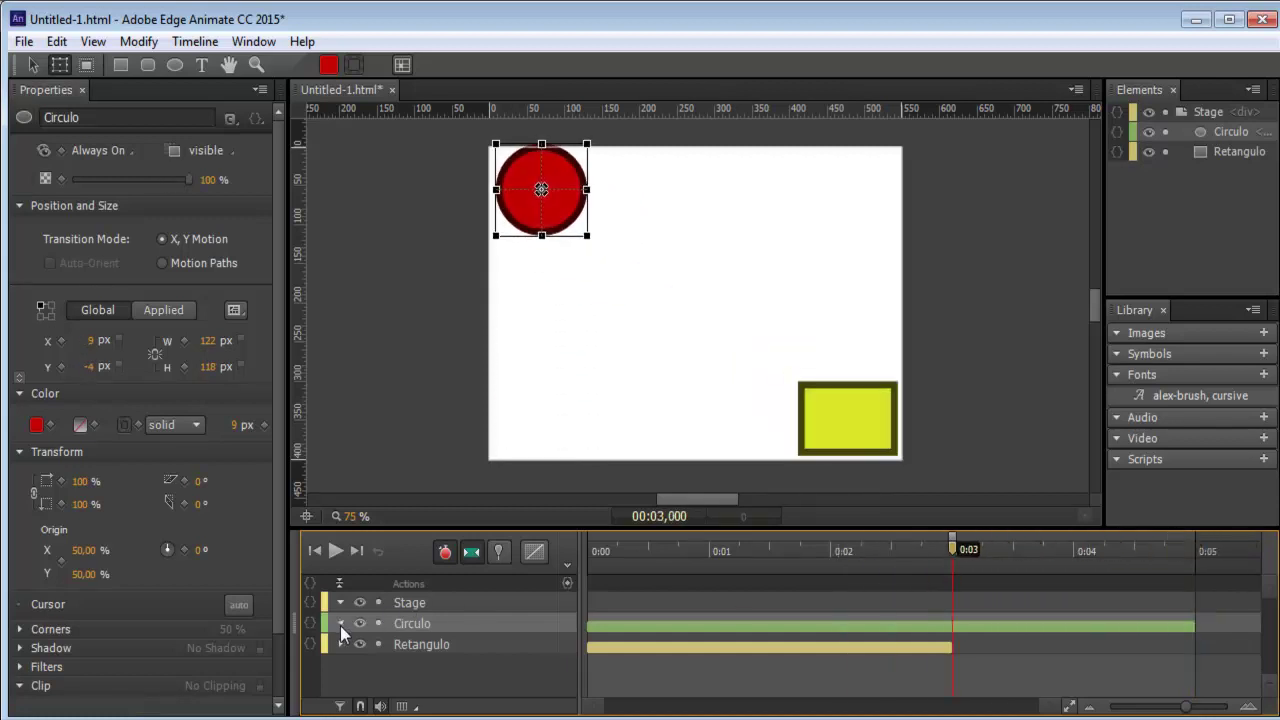
Step: Expand the circle's animated properties in the timeline and compare their values at 0:00 and 0:03
click(340, 623)
scroll(1268, 628, down, 1)
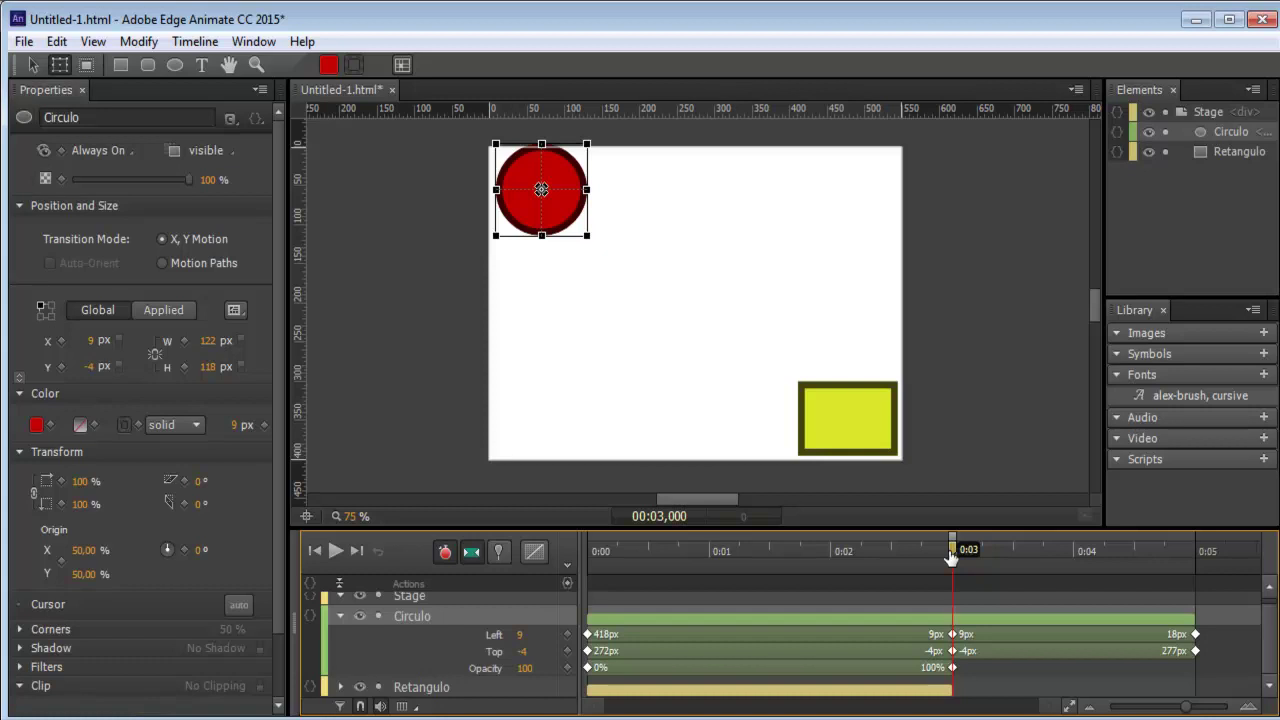
drag(951, 557, 588, 552)
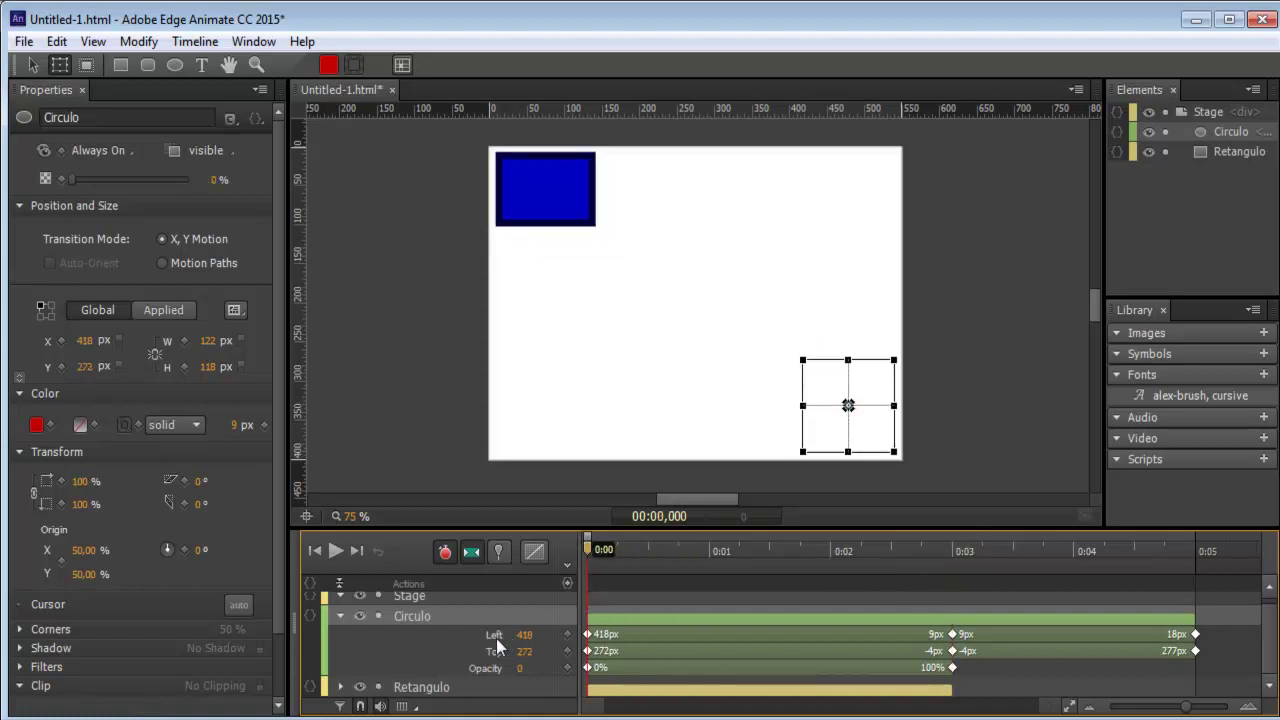
drag(588, 557, 951, 550)
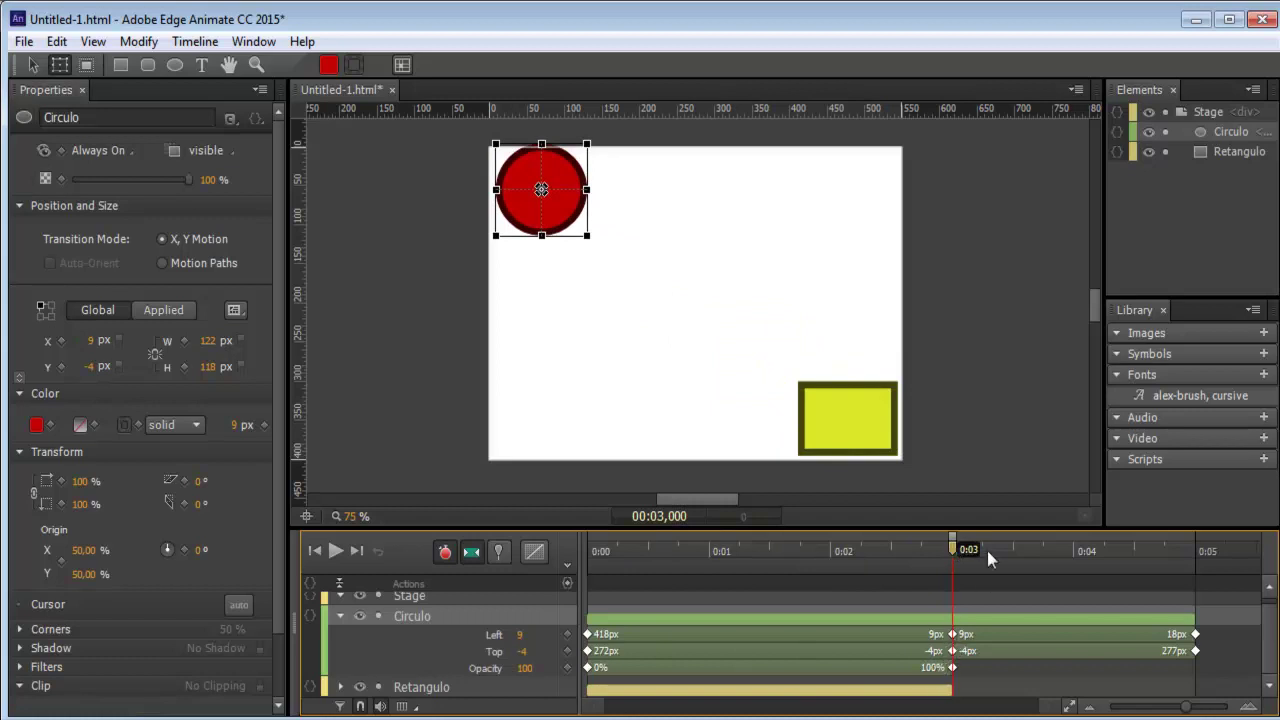
Step: Add width and height keyframes for the circle at both 0:00 and 0:03
drag(957, 550, 600, 622)
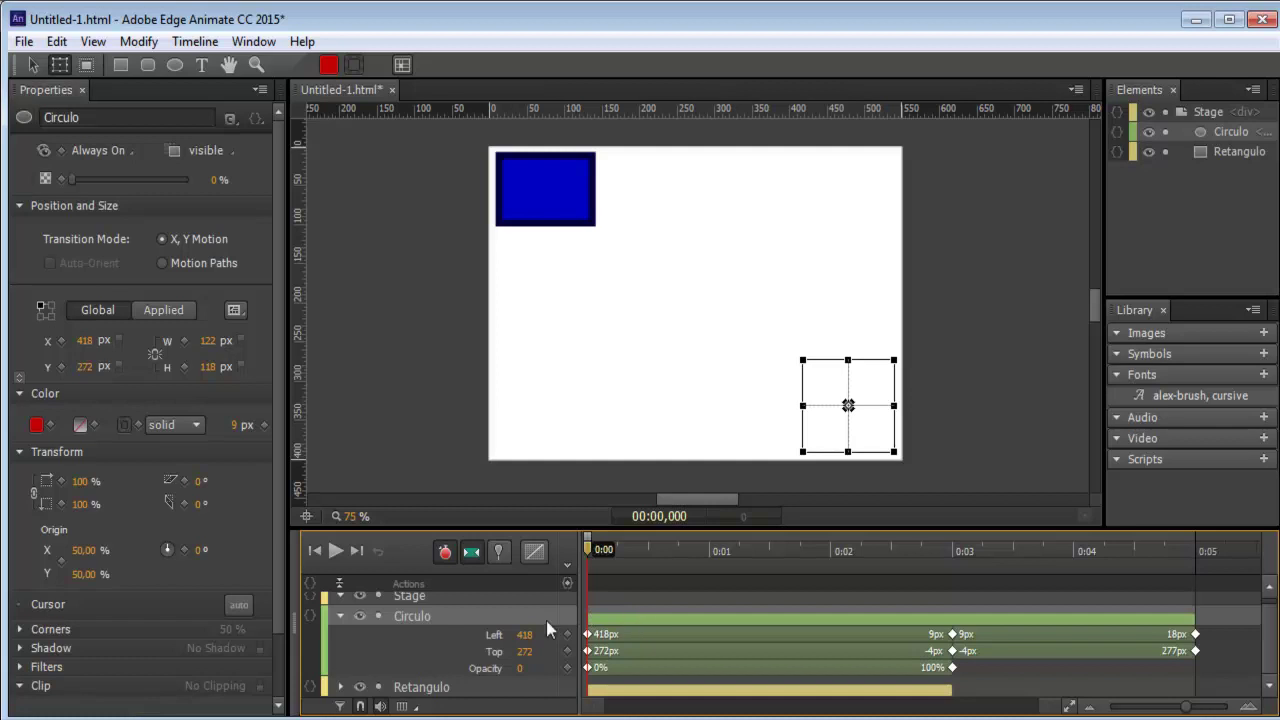
click(184, 367)
click(185, 341)
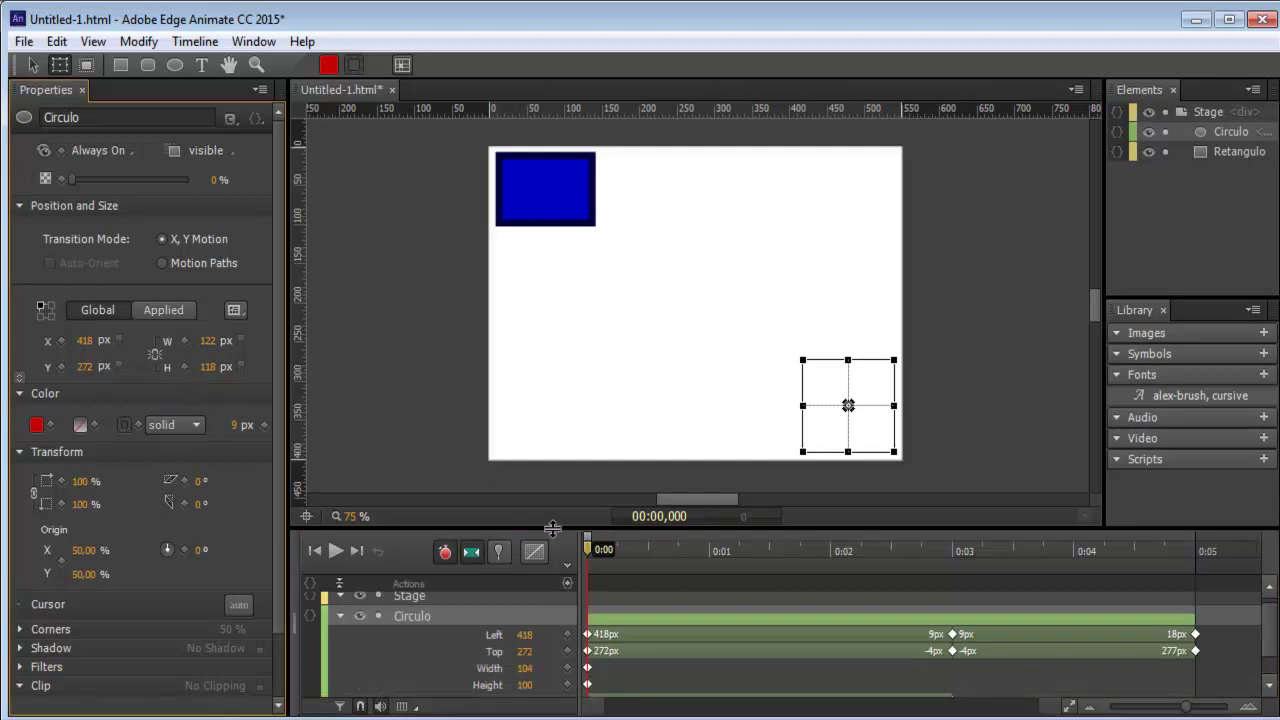
drag(589, 548, 950, 572)
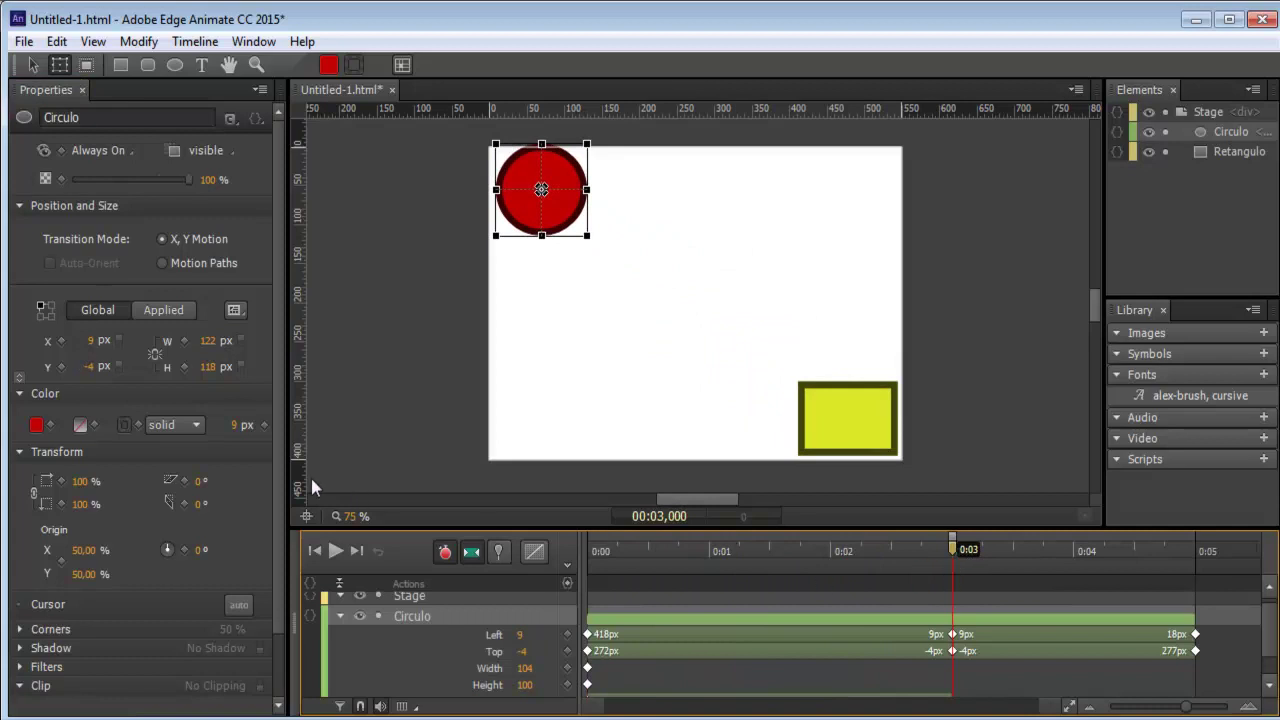
click(183, 366)
click(182, 340)
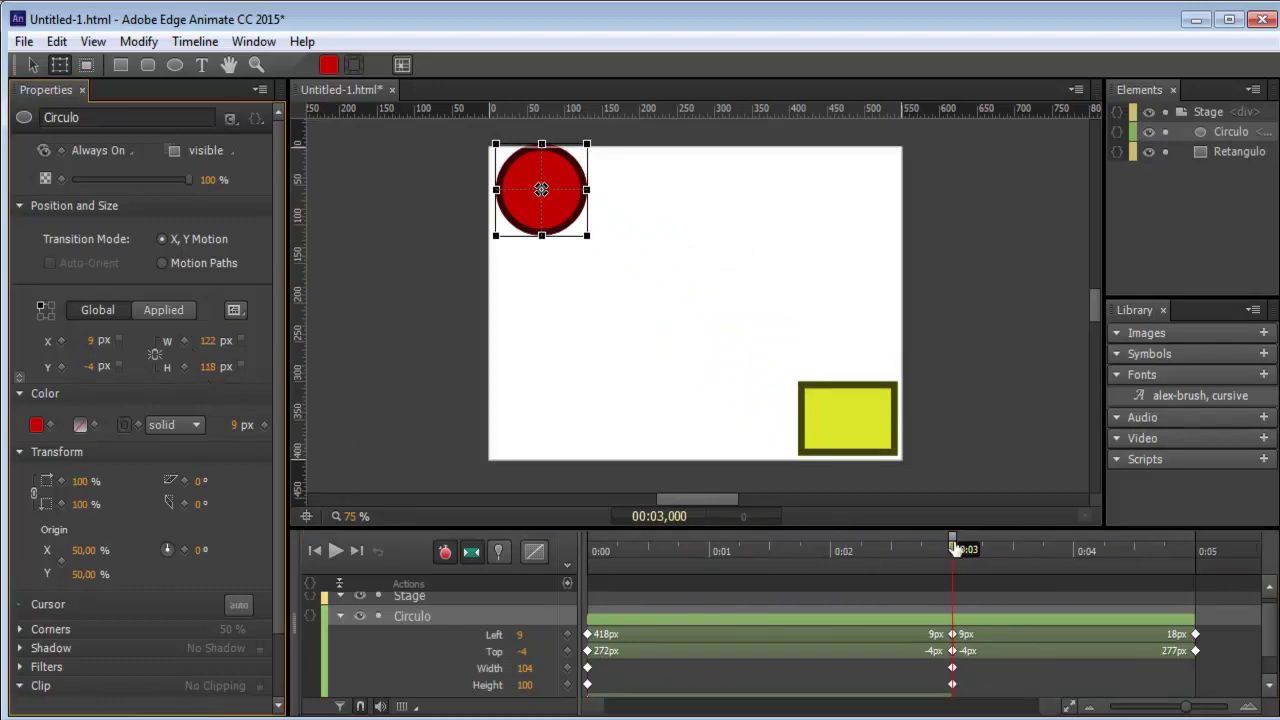
Step: Try to scale the circle freehand to about 45 by 43 px at 0:05 and scrub back to check it
drag(952, 545, 1197, 548)
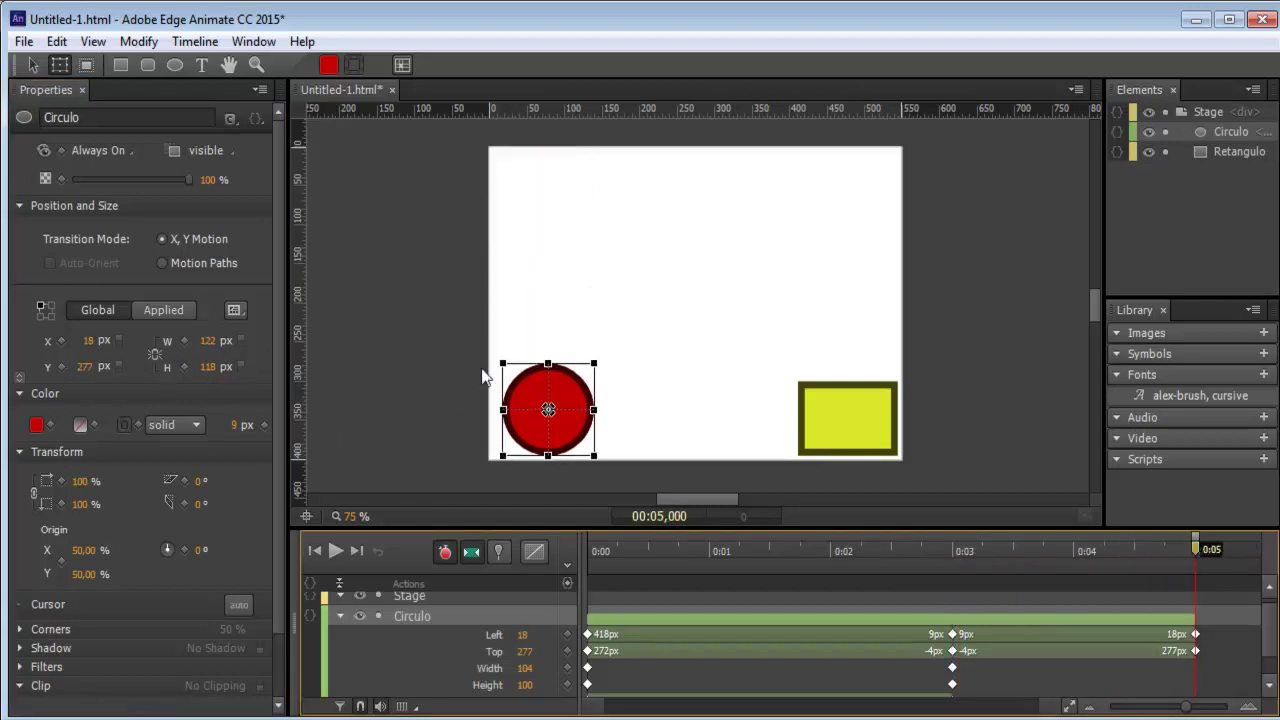
drag(594, 366, 567, 391)
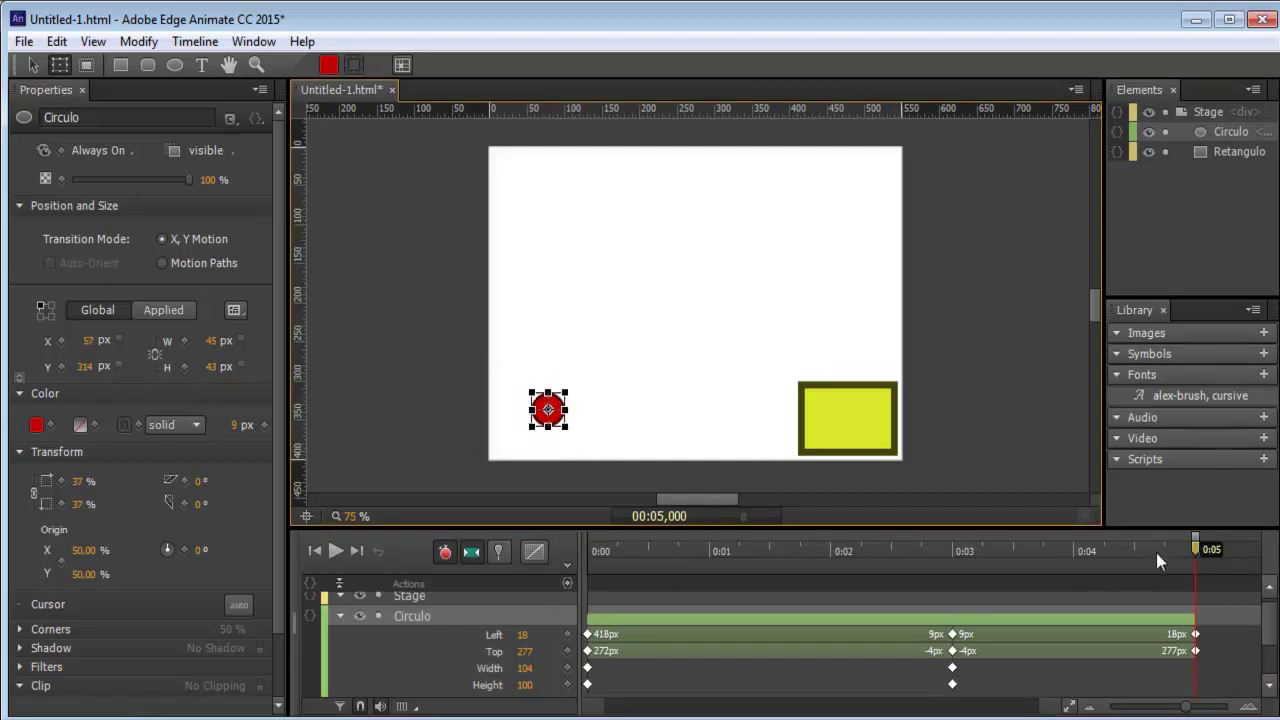
drag(1195, 550, 840, 622)
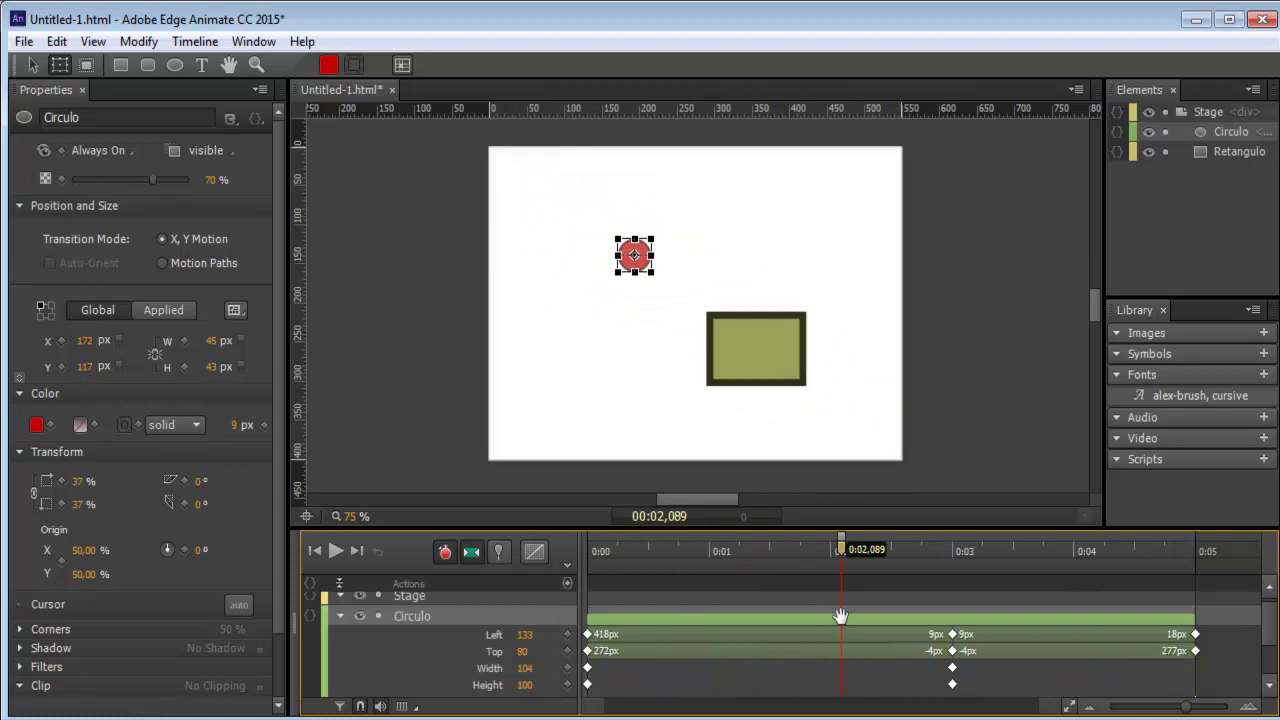
Step: Set the circle's width and height to 30 px each at 0:05
key(End)
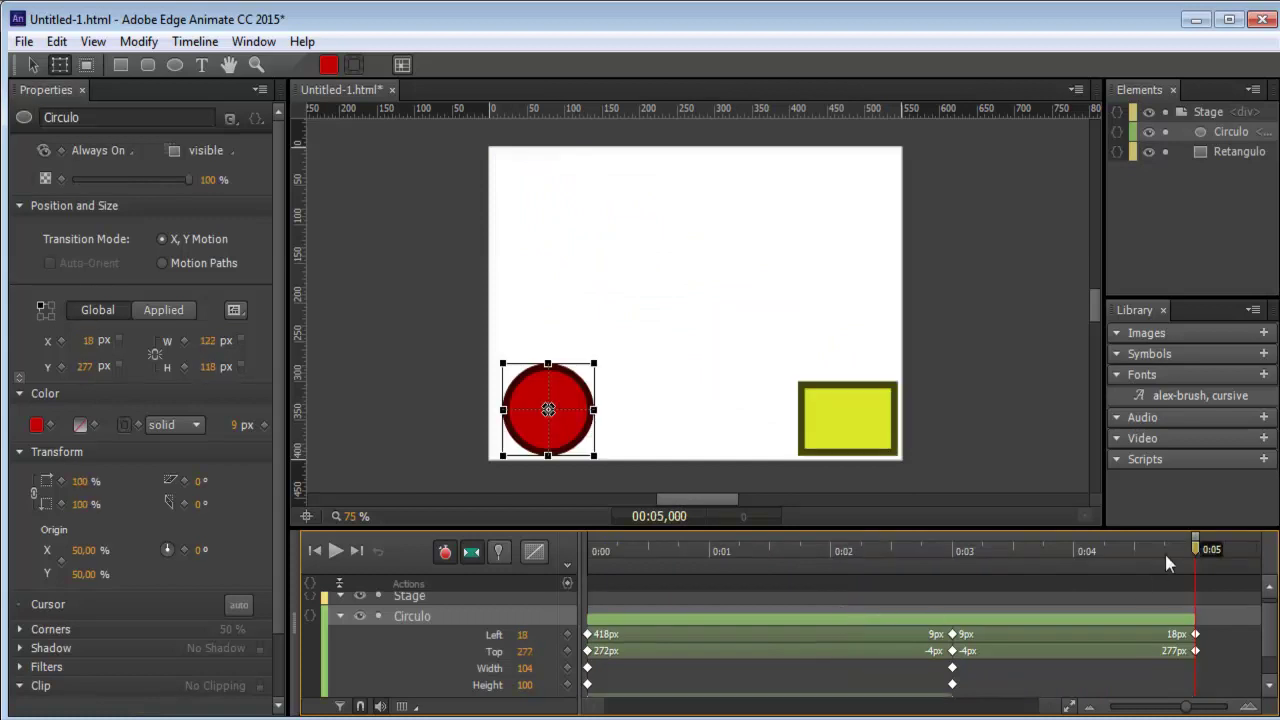
mouse_move(1195, 557)
mouse_down()
mouse_move(843, 560)
mouse_move(1197, 568)
mouse_up()
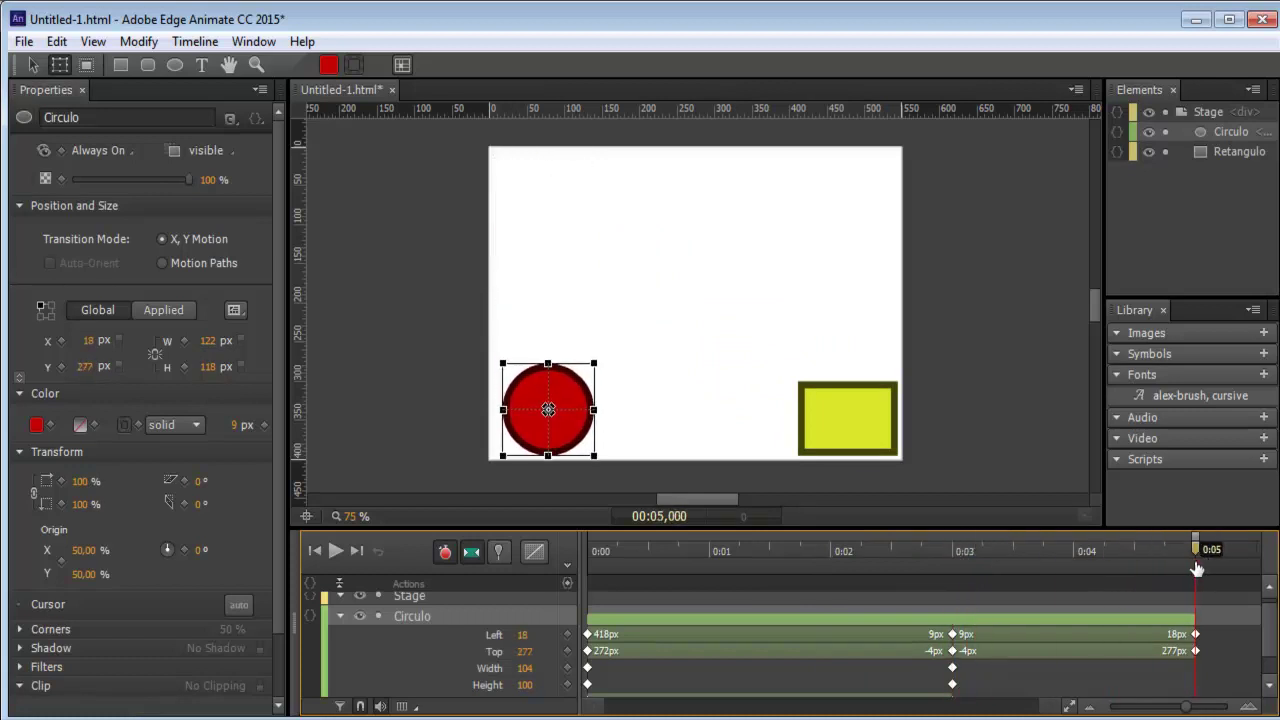
click(1197, 634)
click(1197, 651)
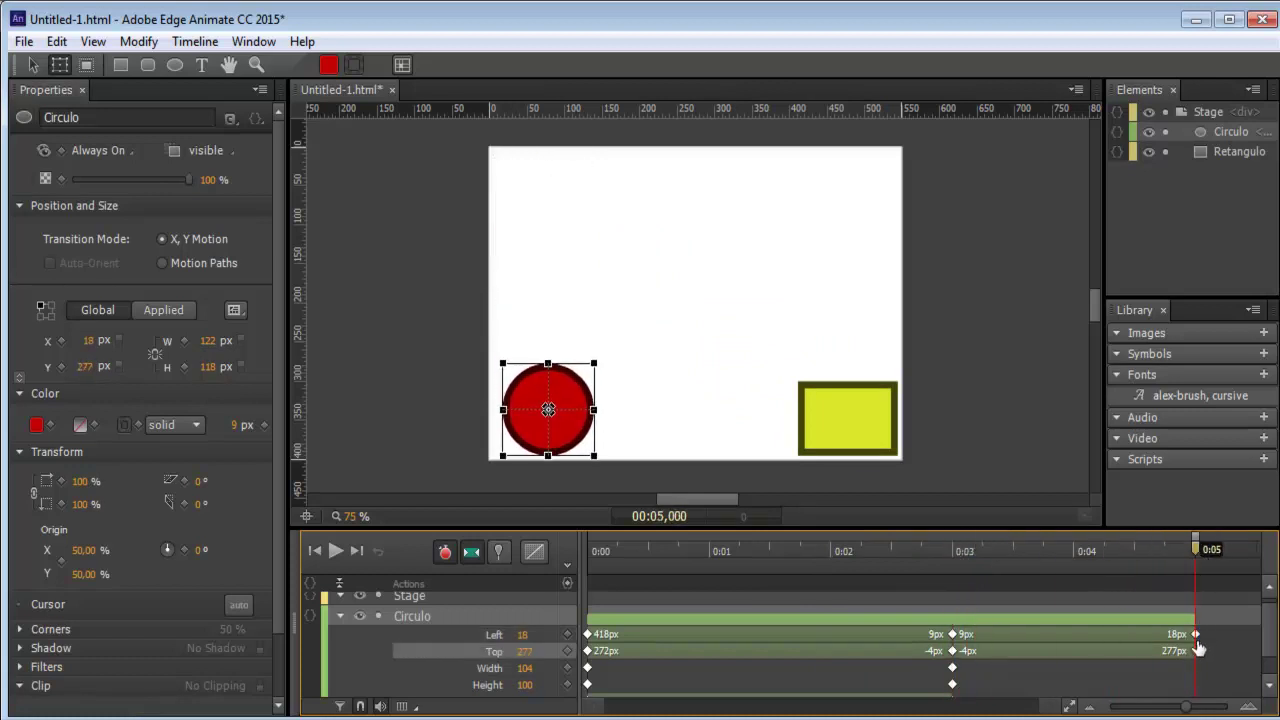
click(1197, 636)
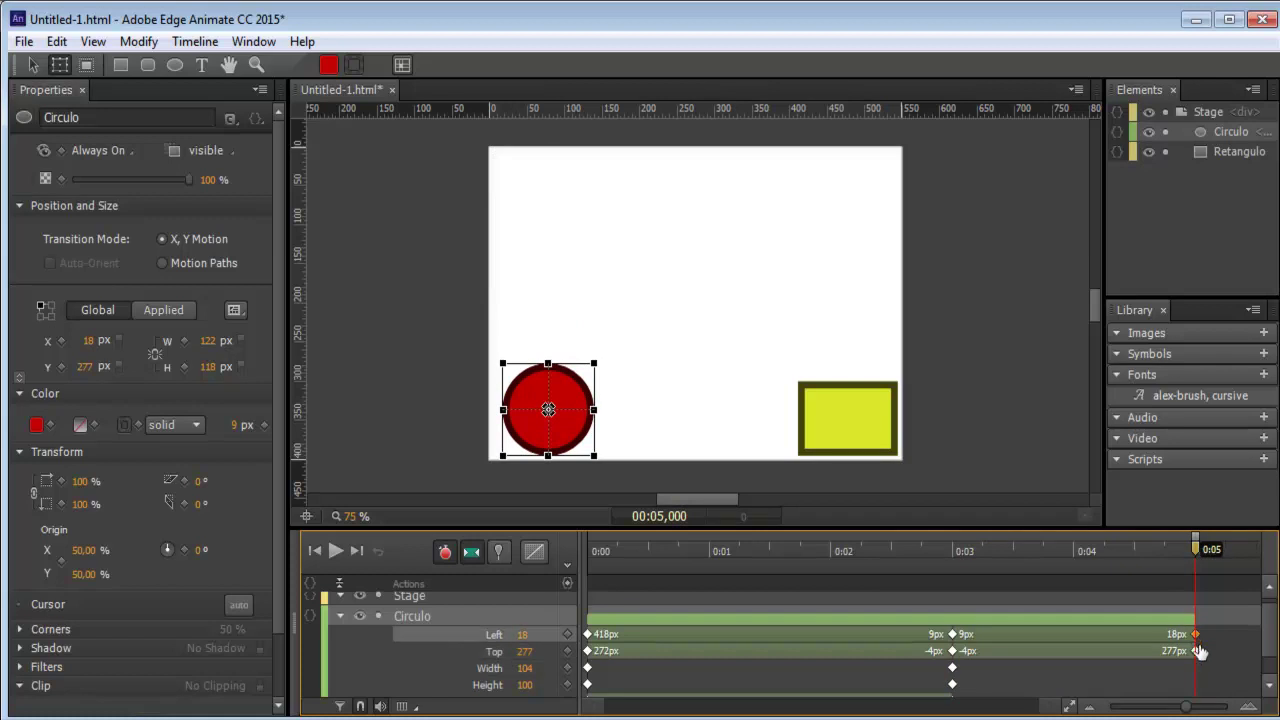
click(207, 342)
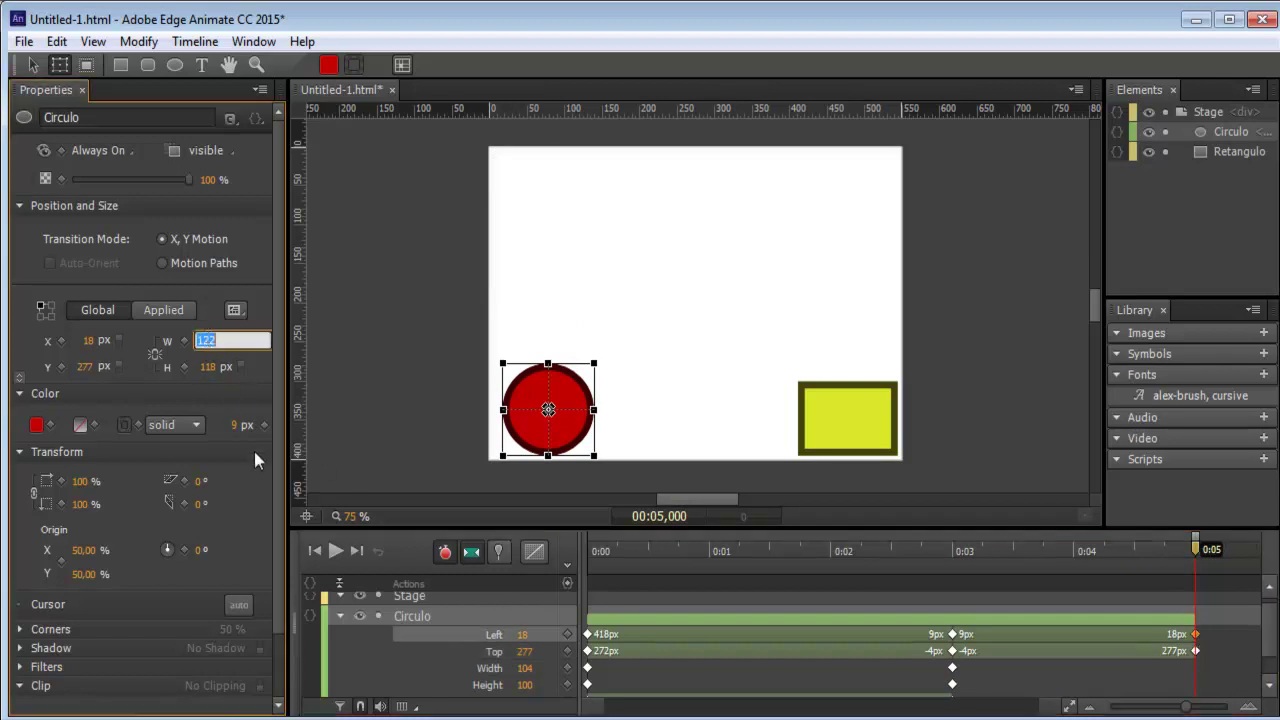
text(30)
key(Return)
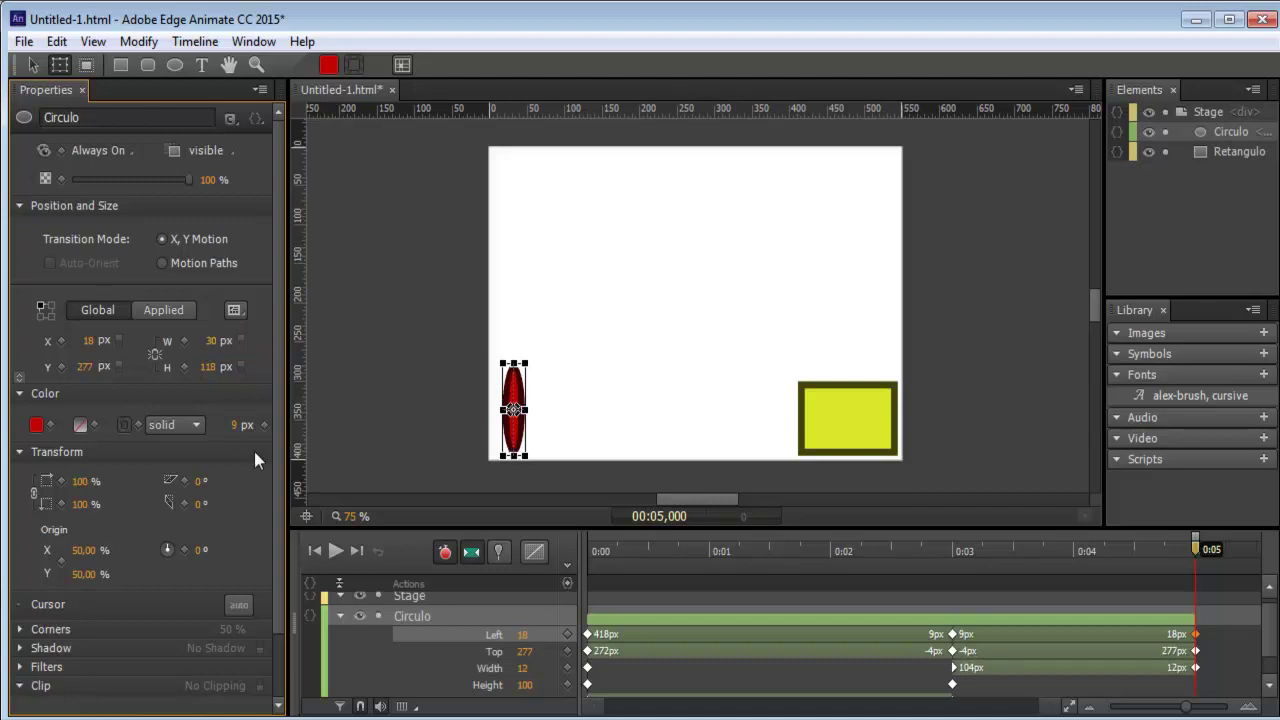
click(1197, 652)
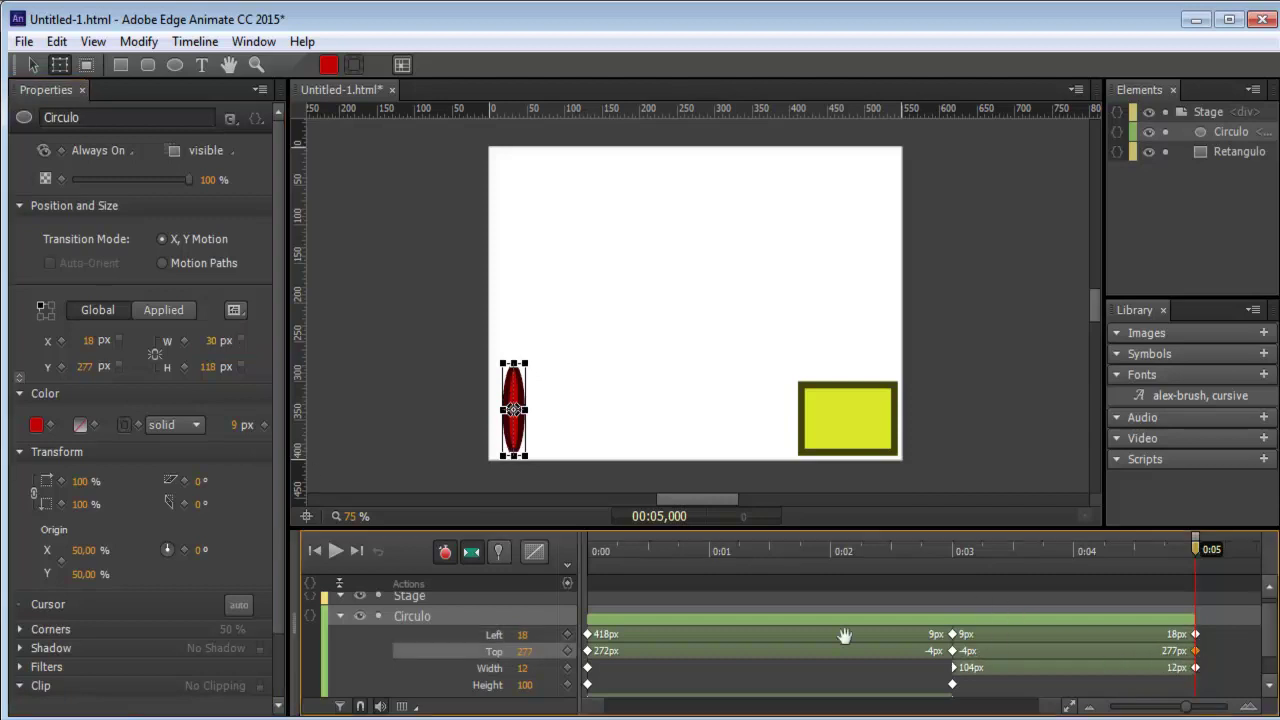
click(207, 367)
text(30)
key(Return)
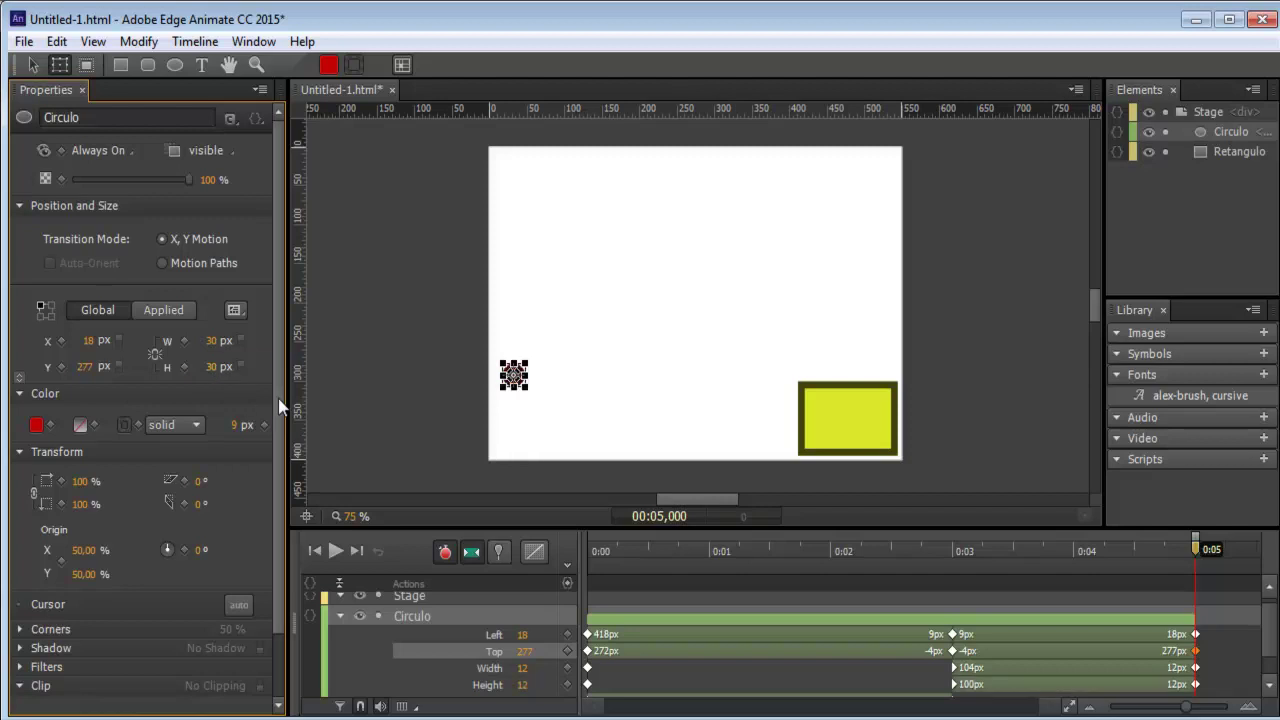
Step: Scrub the timeline between 0:05 and 0:03 to preview the circle's size and position animation
drag(1196, 541, 1196, 610)
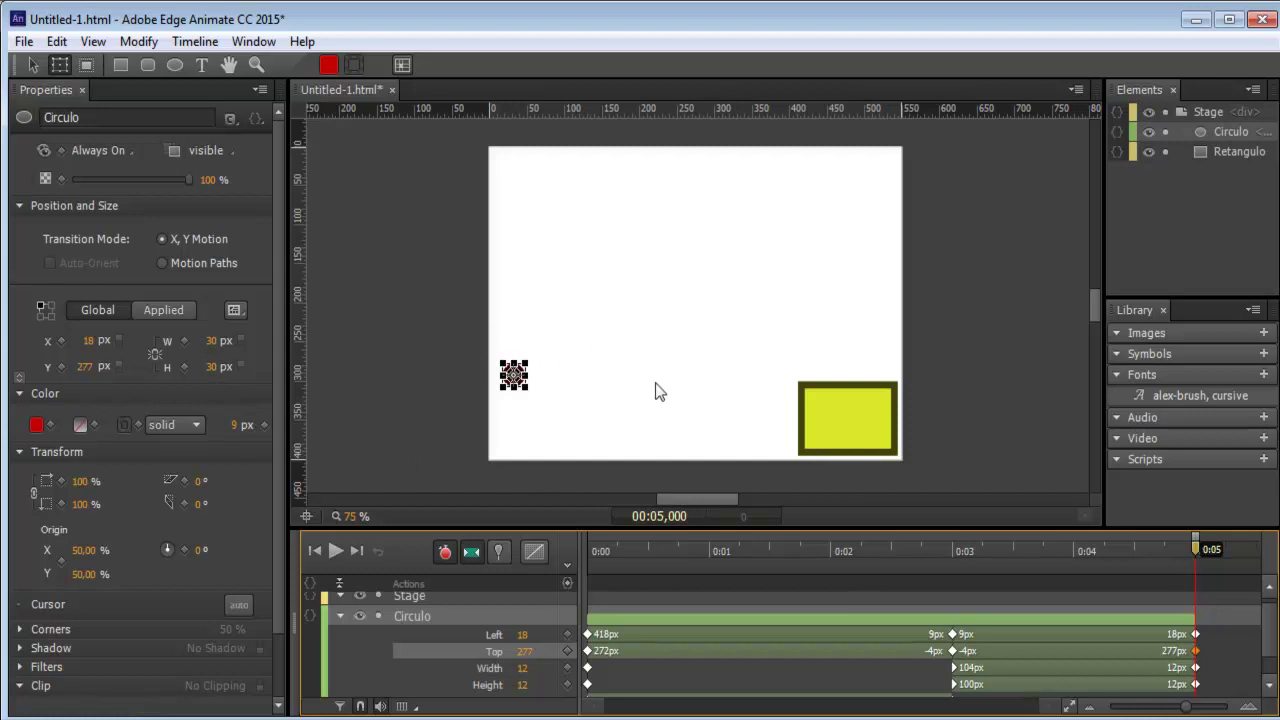
drag(1195, 540, 1043, 628)
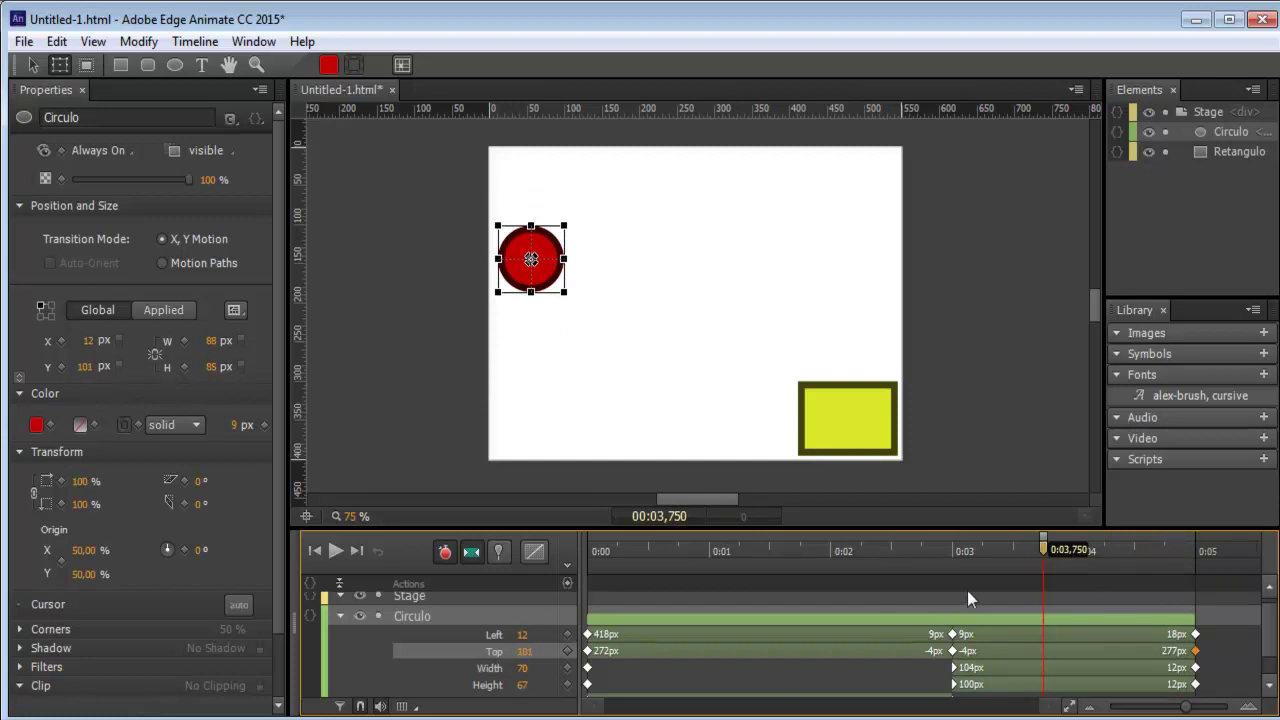
drag(1043, 541, 1190, 604)
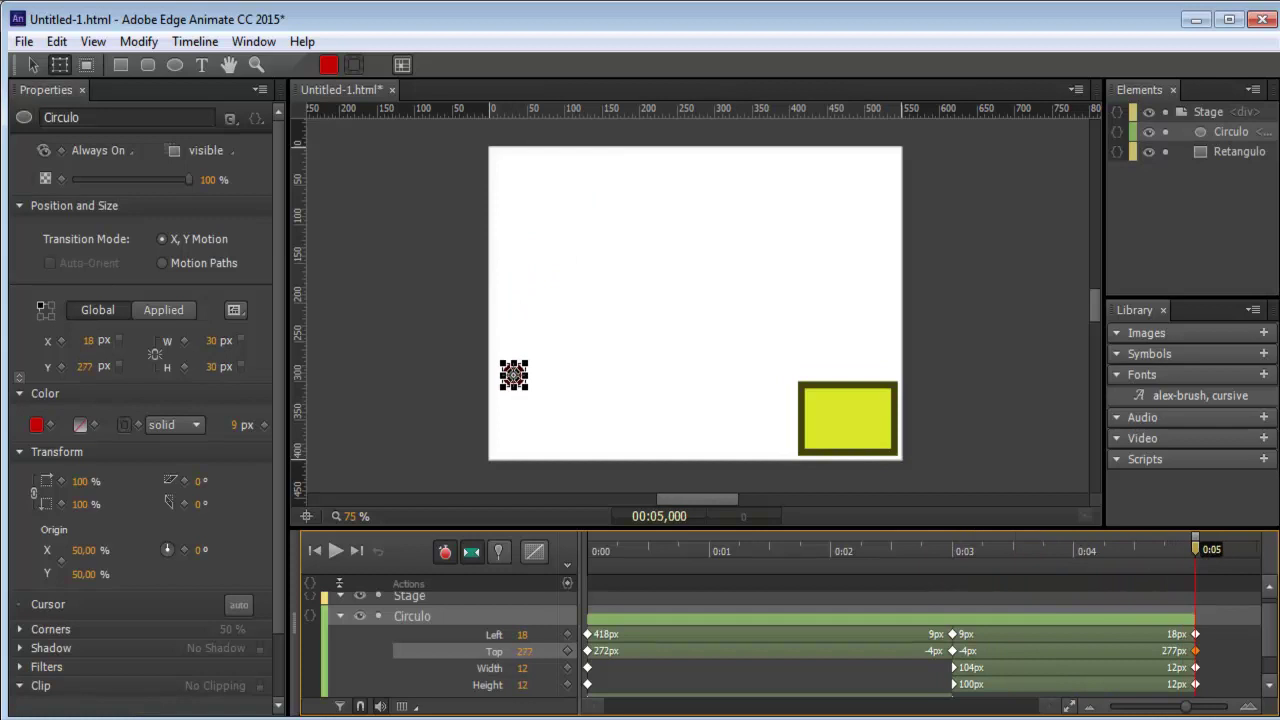
Step: Rotate the rectangle to about 59° at 0:00
click(866, 450)
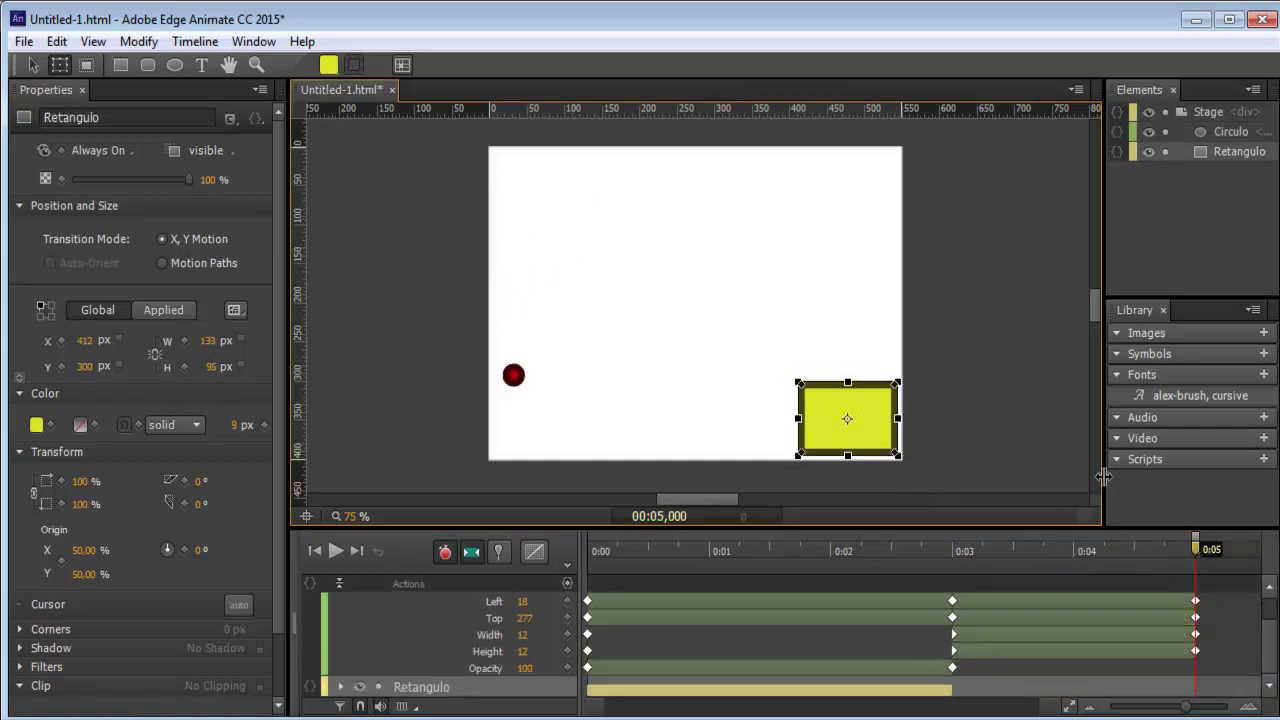
drag(1197, 541, 588, 598)
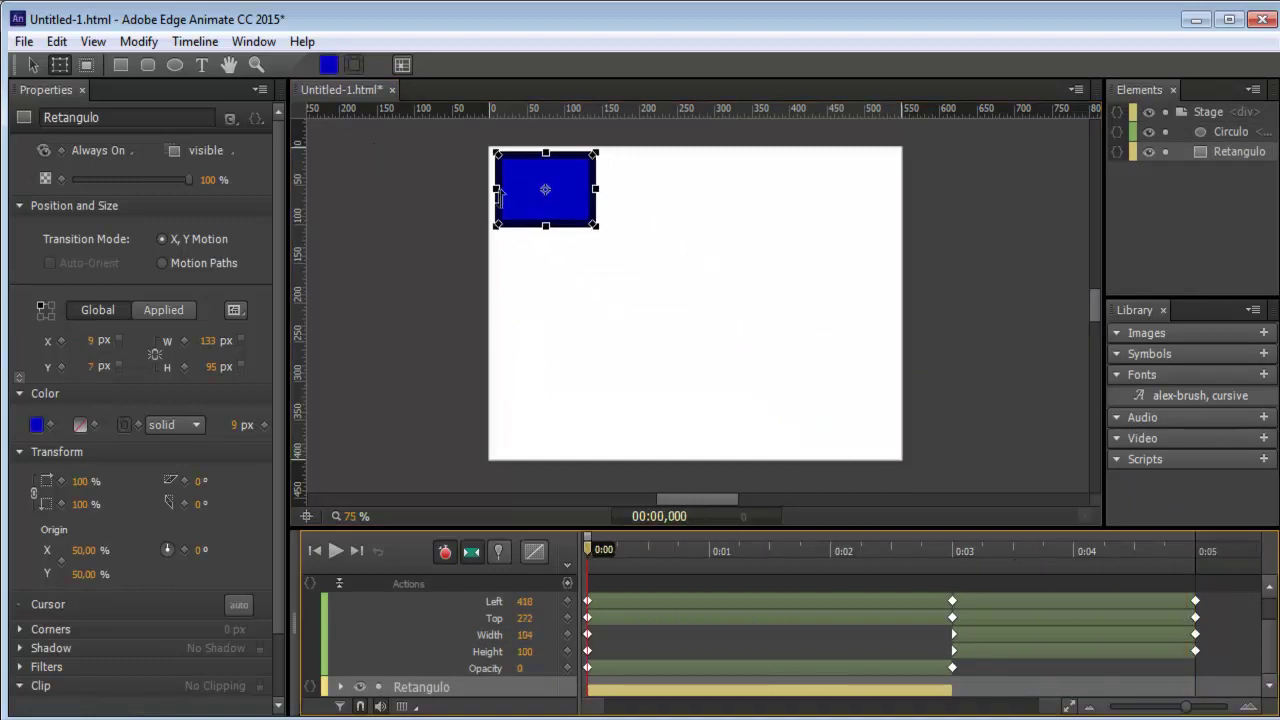
drag(605, 233, 545, 288)
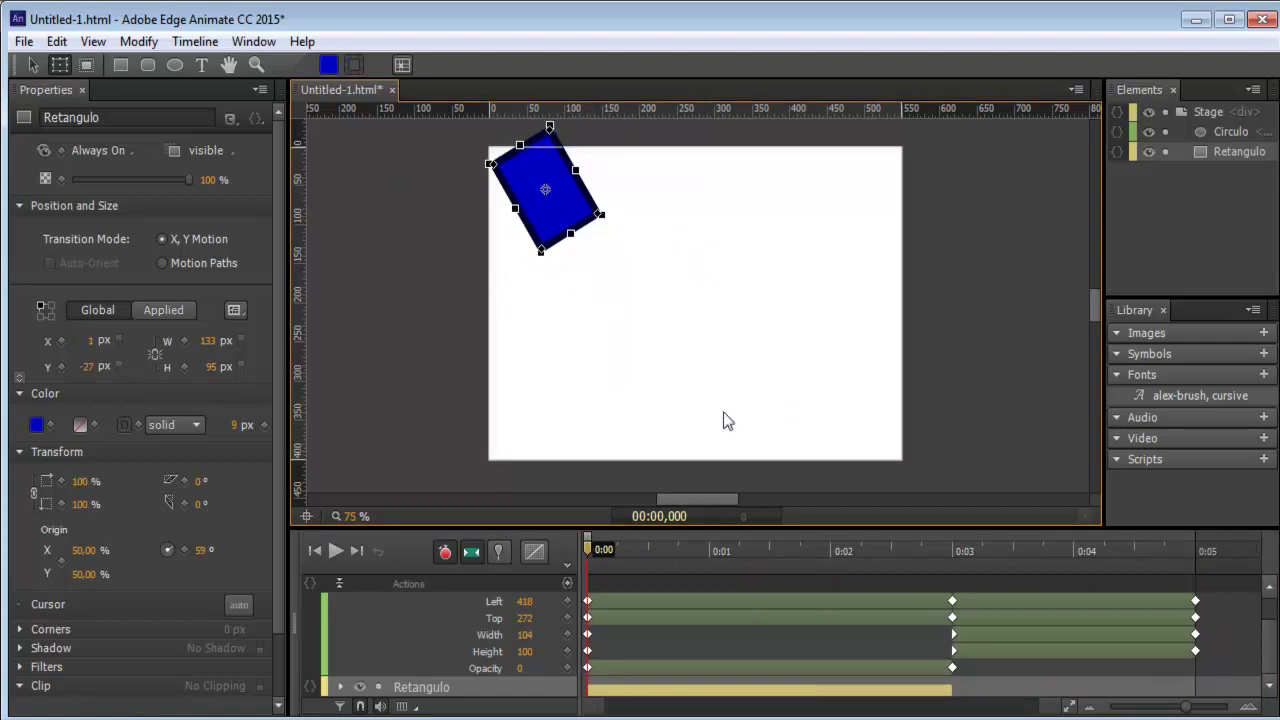
Step: Rotate the rectangle to about -36° at 0:03
click(592, 541)
drag(592, 541, 948, 528)
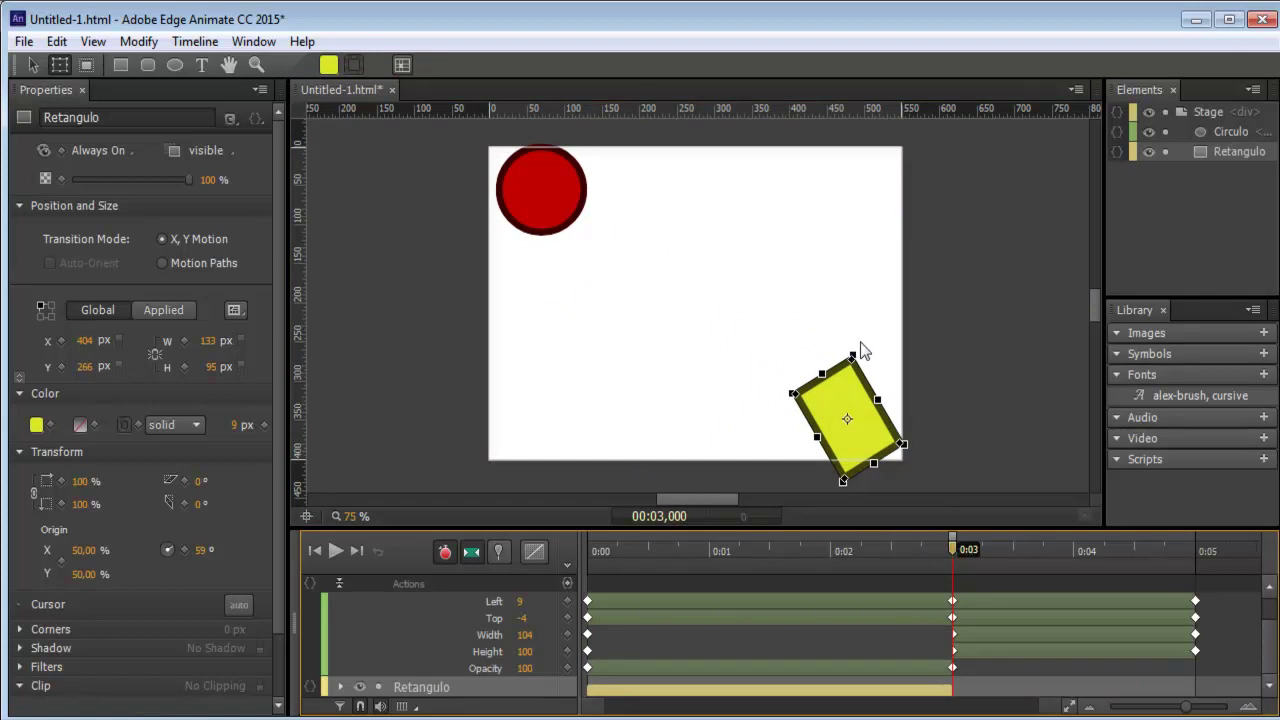
drag(860, 355, 768, 434)
Step: At 0:05, move the rectangle to the stage's upper-right area, rotate it counterclockwise and scrub through the animation
drag(952, 545, 1197, 549)
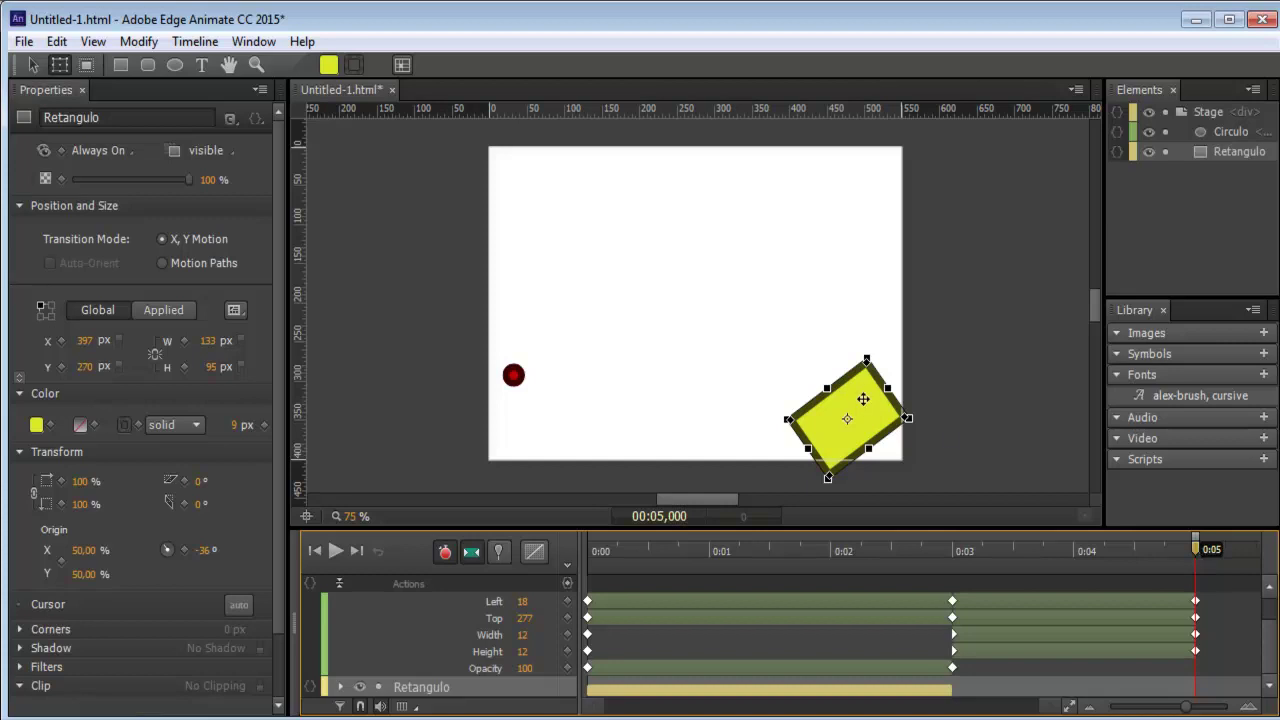
drag(867, 401, 841, 206)
drag(803, 298, 945, 250)
drag(1197, 555, 994, 558)
drag(946, 620, 830, 601)
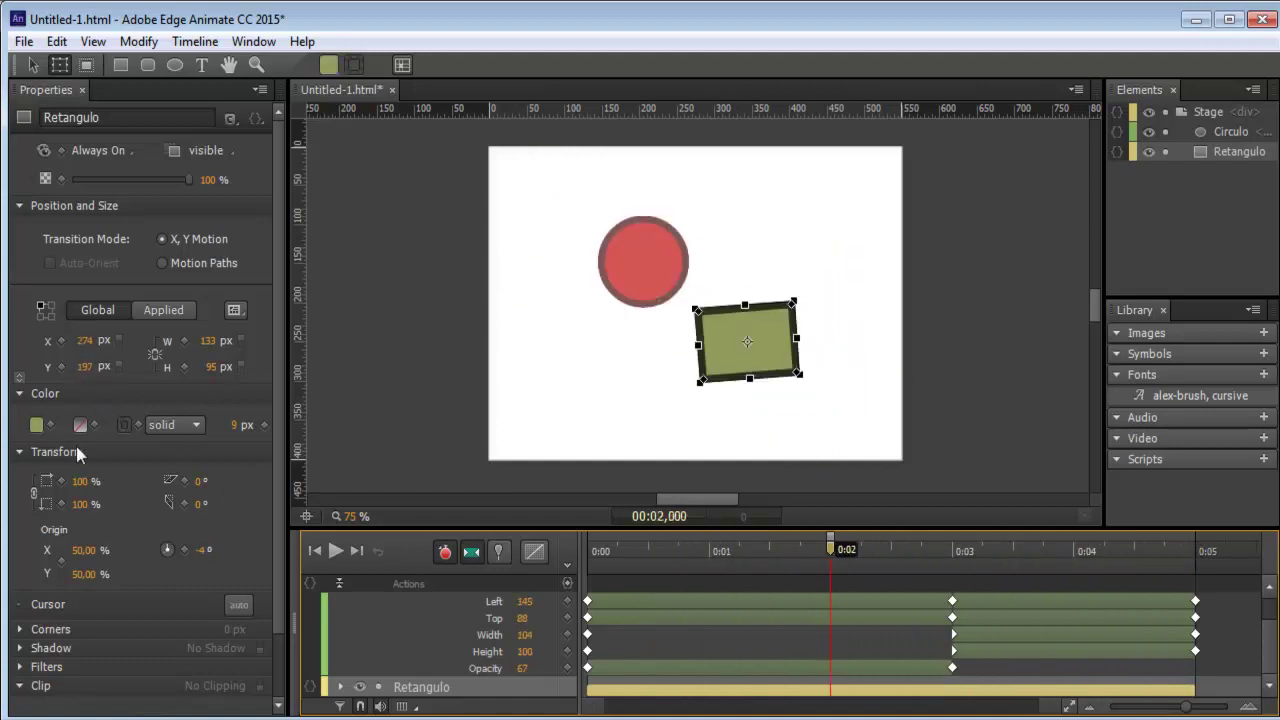